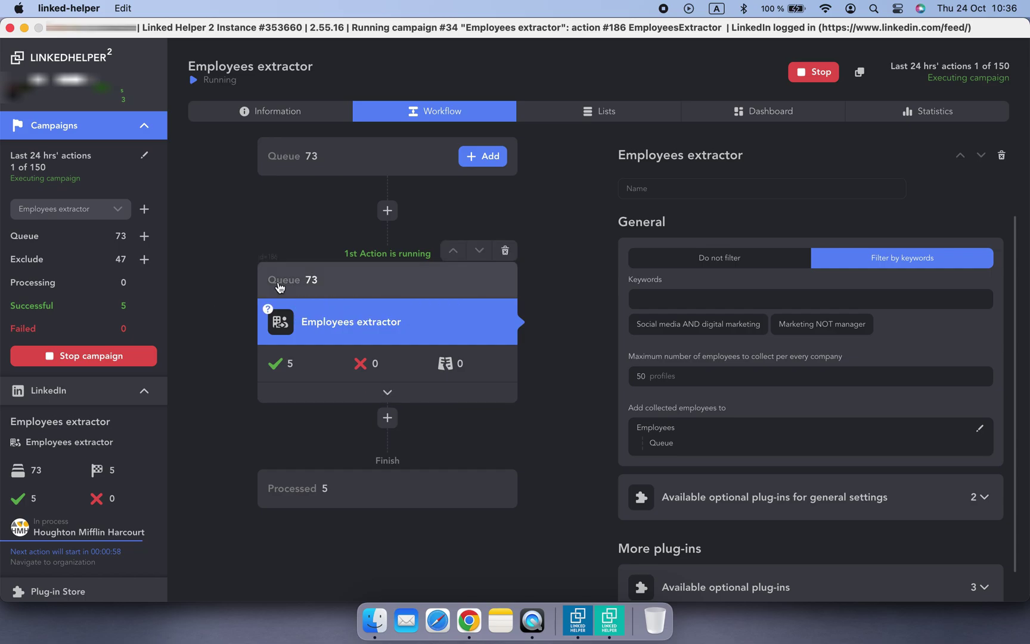
Step: Browse the Employees extractor's company queue through to its last page
left_click(279, 288)
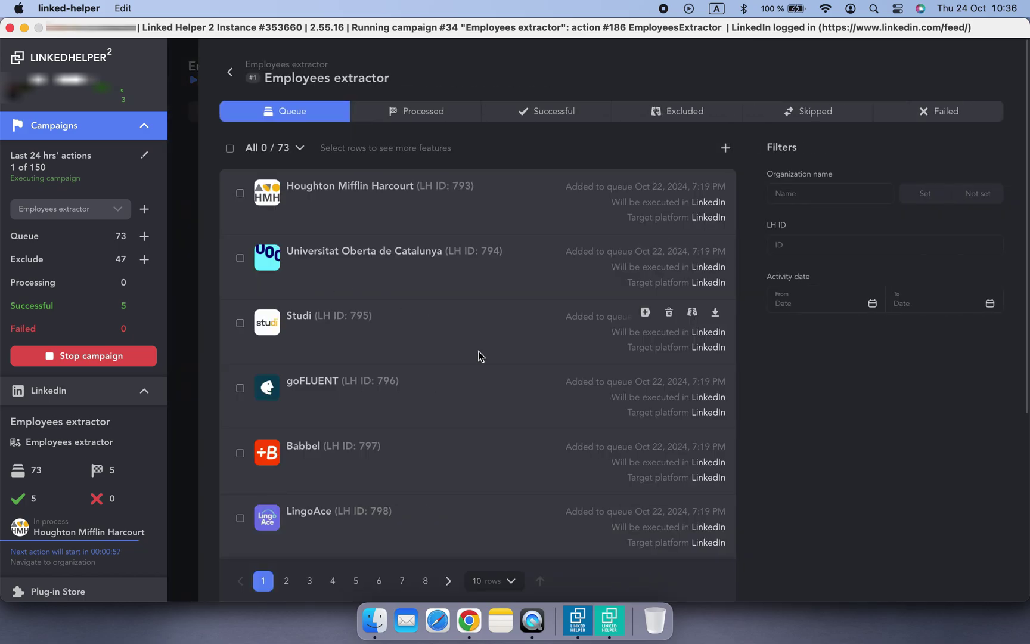
scroll(479, 352, "down", 5)
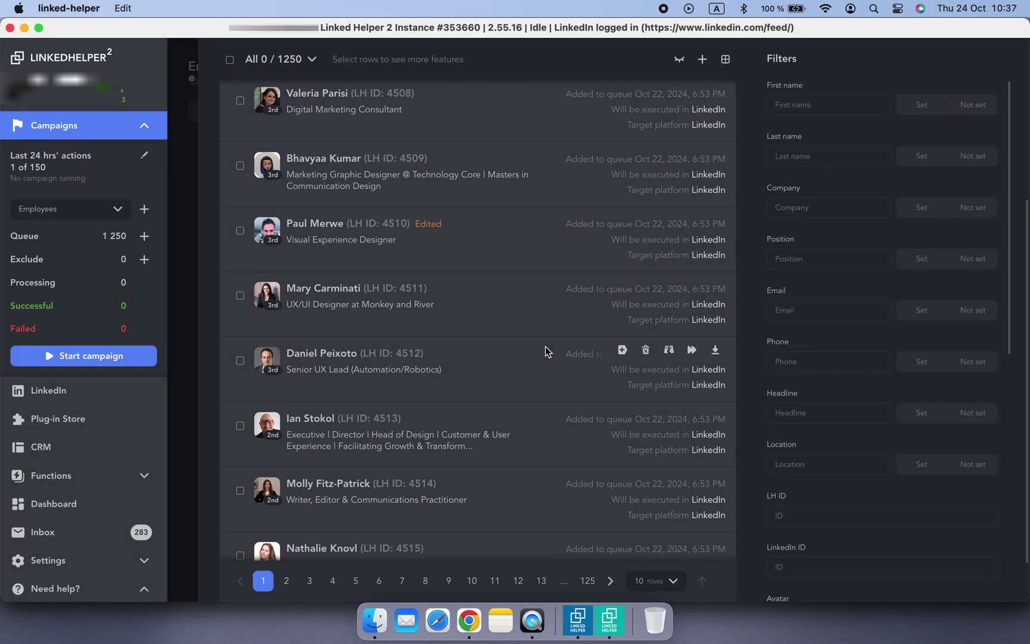
scroll(481, 352, "down", 2)
left_click(588, 560)
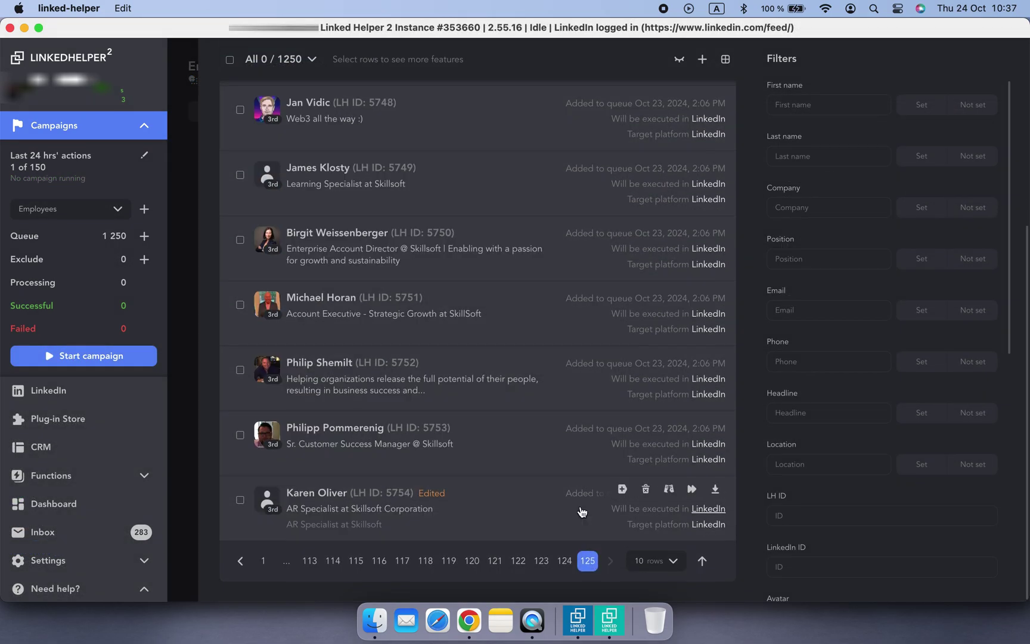
scroll(510, 460, "up", 3)
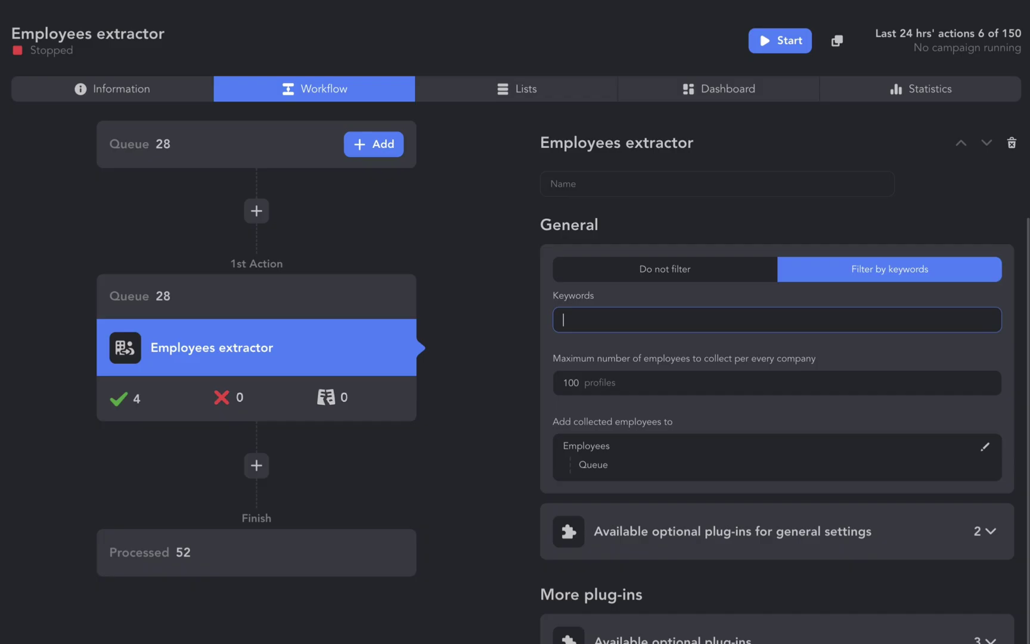
Step: Add keyword filters 'Social media AND digital marketing' and 'Marketing NOT manager'
type("Social media AND digital marketing")
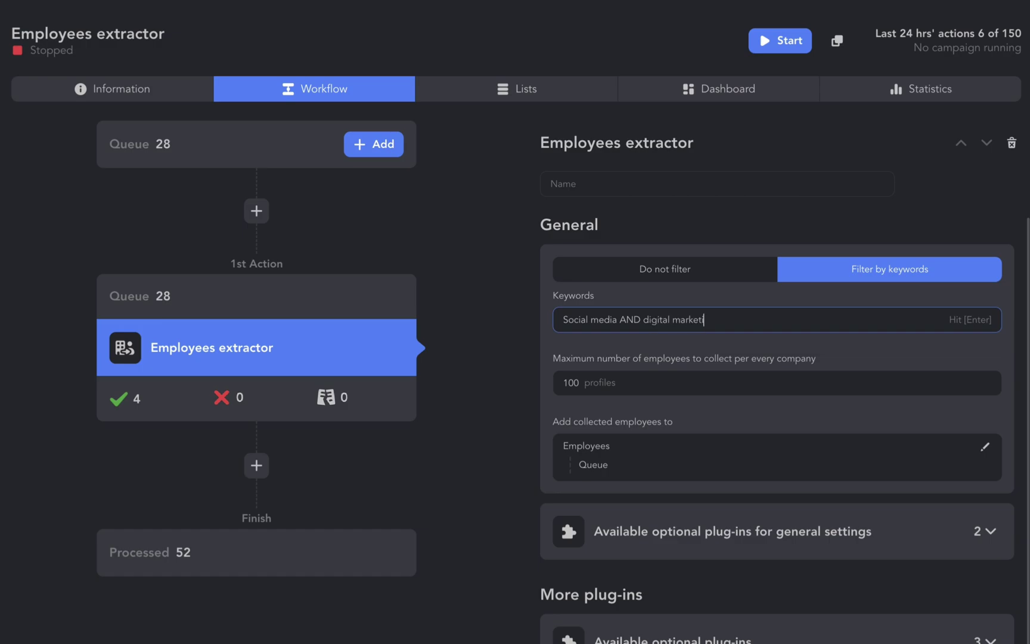
key("Return")
type("Marketing NOT manager")
key("Return")
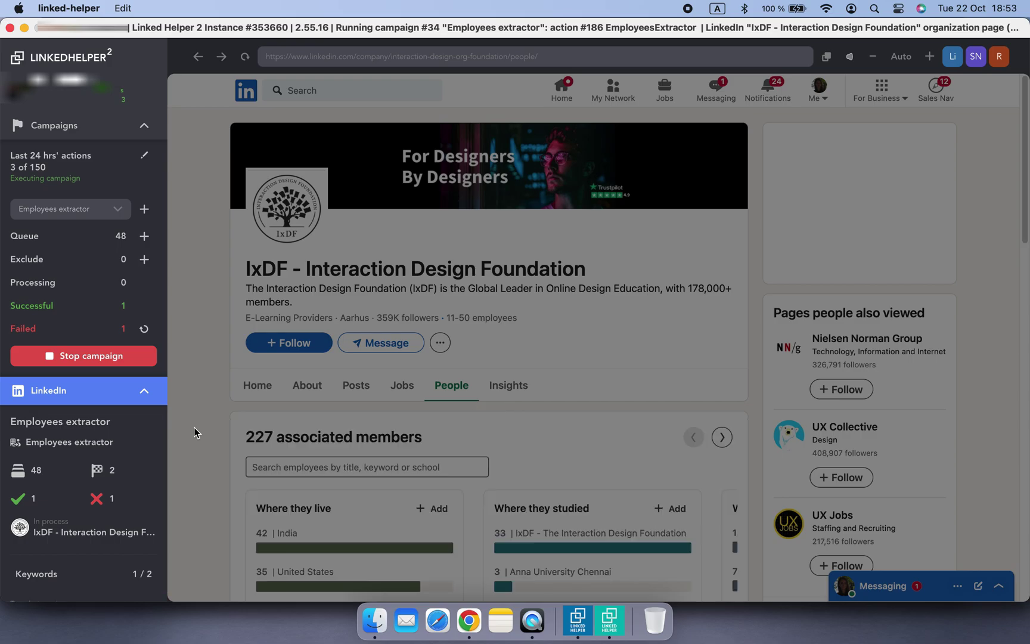
scroll(147, 417, "down", 5)
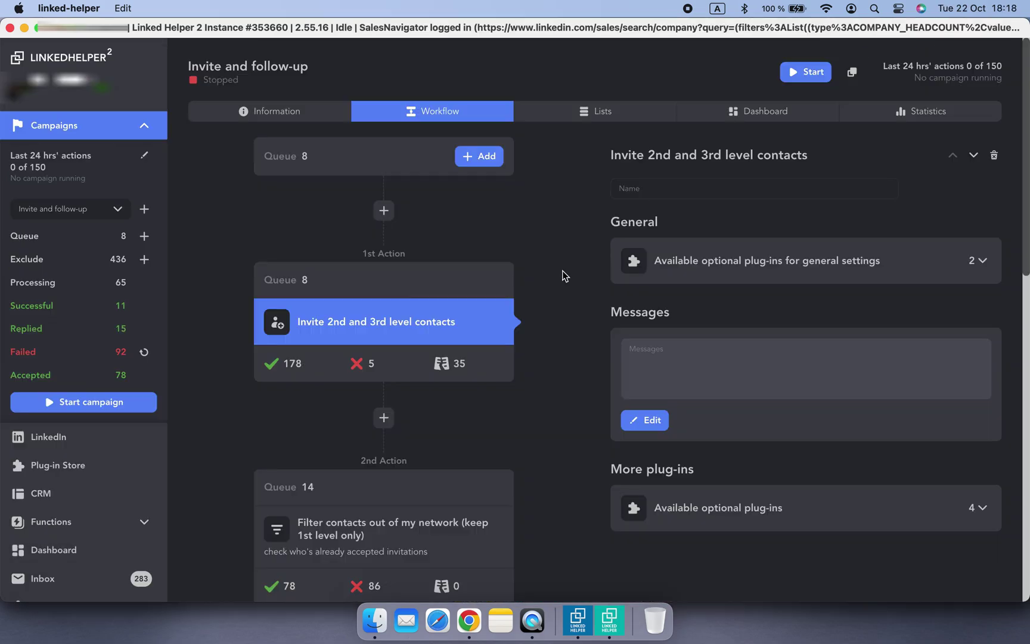
Step: Start a new campaign from the Organizations extractor template
left_click(144, 210)
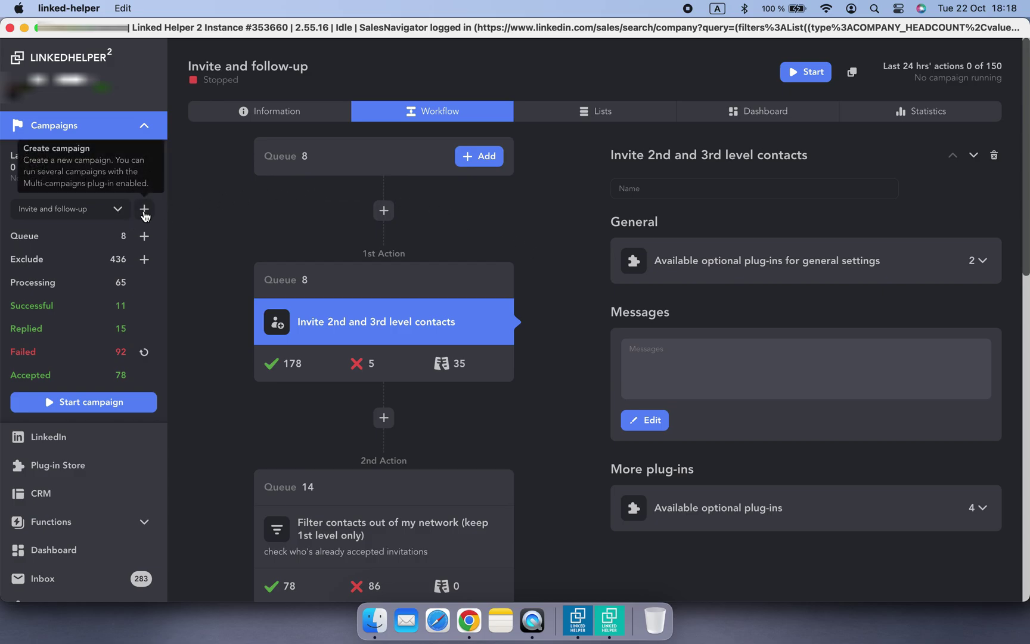
left_click(145, 210)
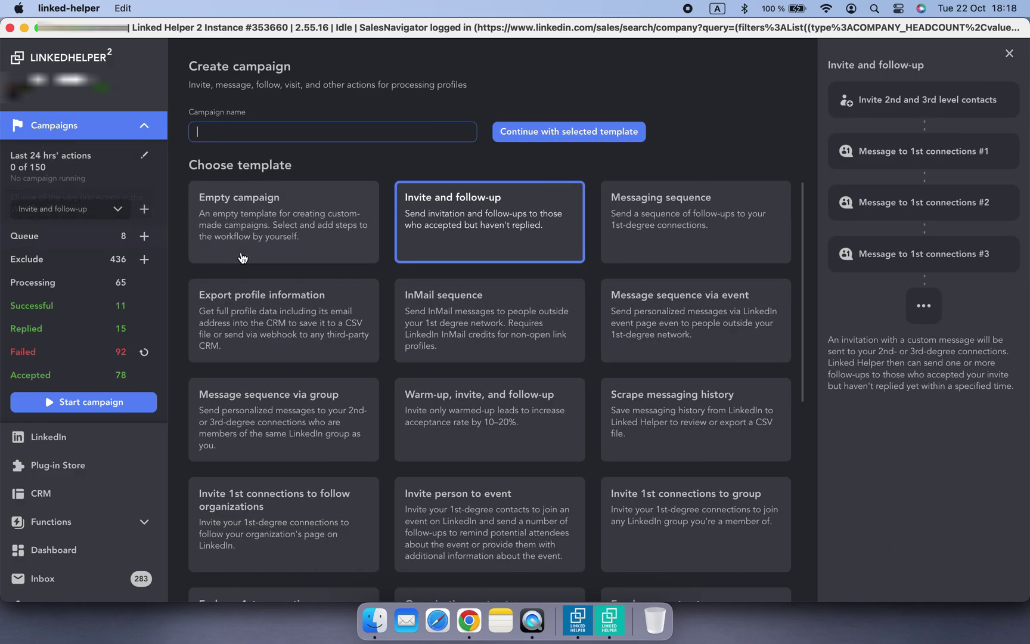
scroll(597, 266, "down", 6)
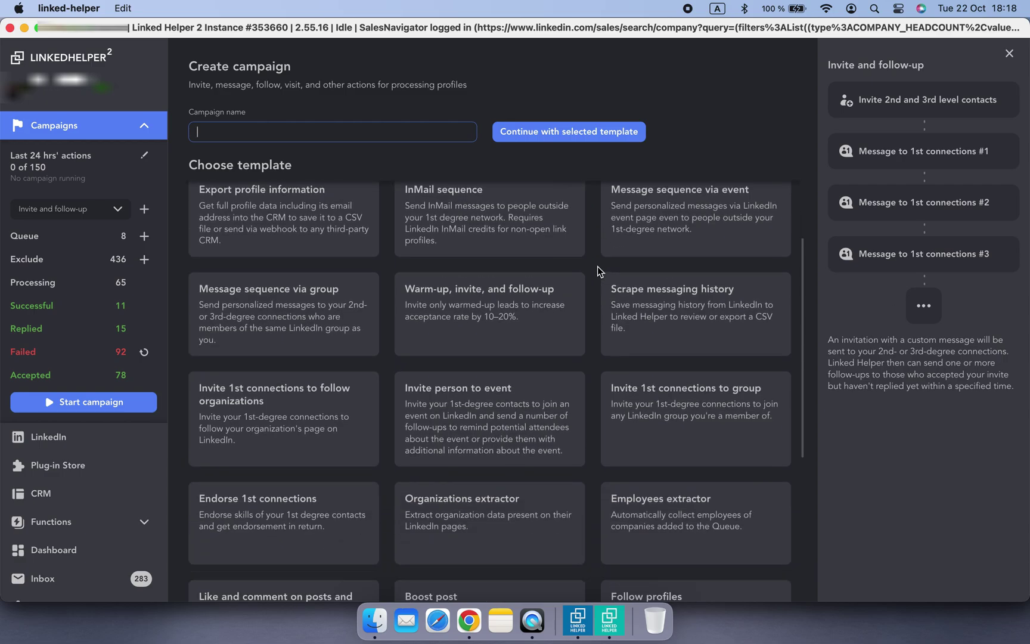
scroll(598, 266, "down", 2)
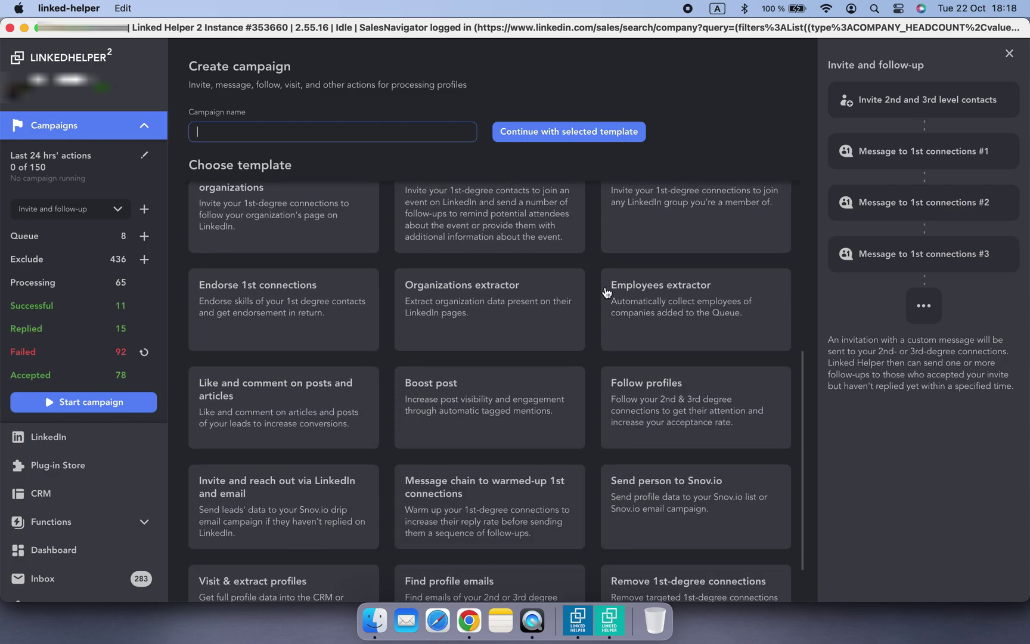
left_click(647, 326)
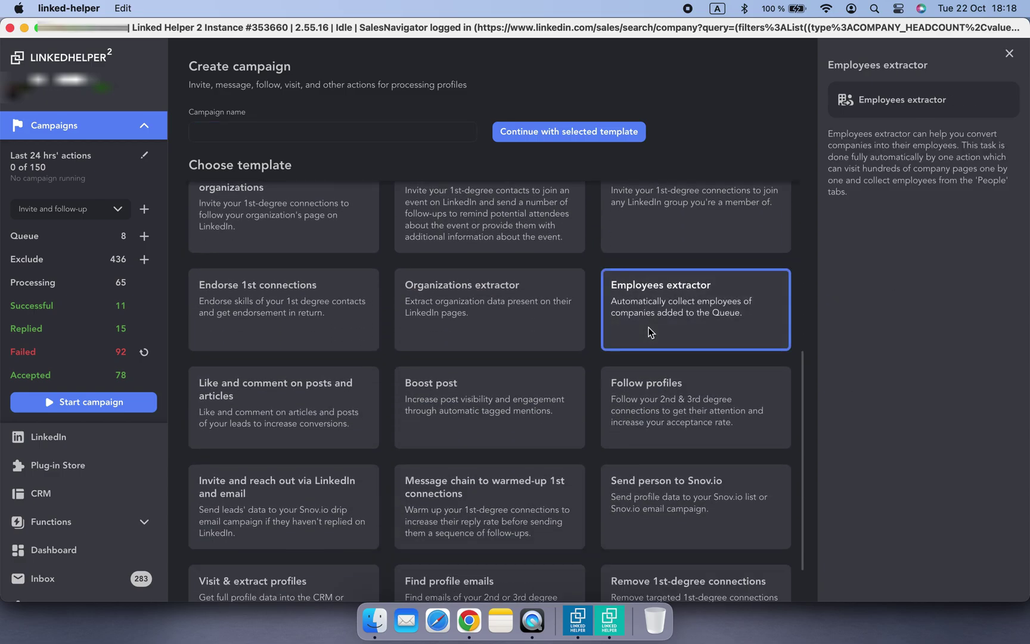
left_click(532, 329)
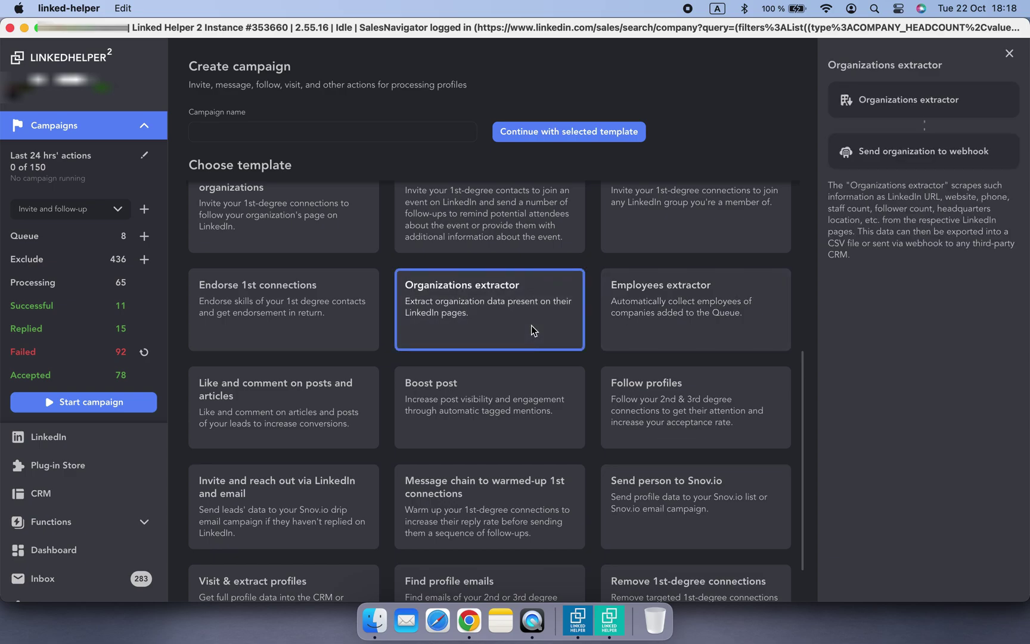
left_click(590, 132)
Step: Skip the webhook, finish Campaign #32, and bring up the actions available to add
left_click(334, 247)
left_click(678, 436)
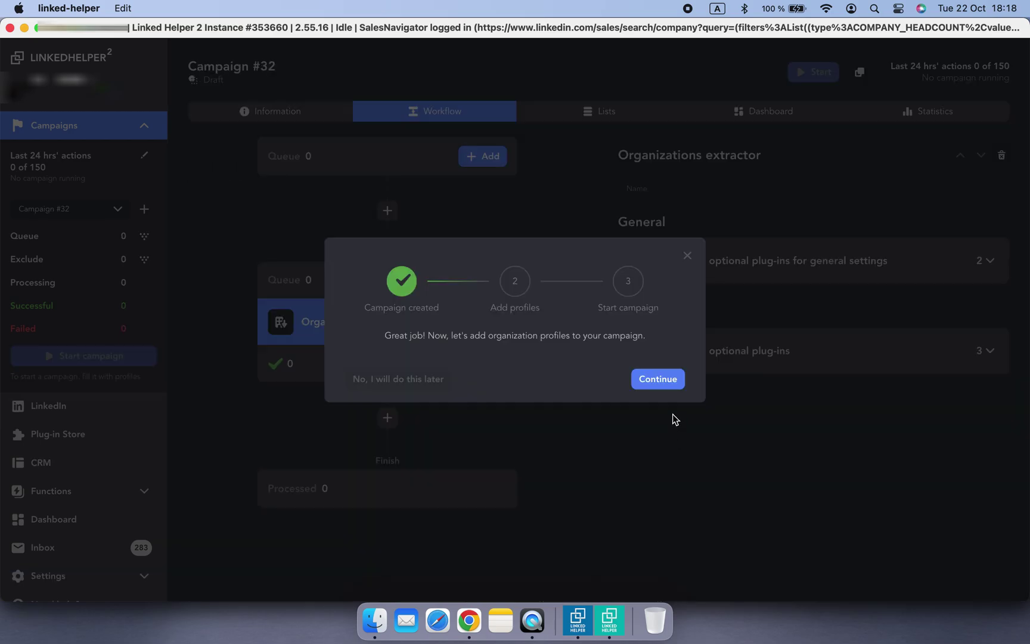
left_click(687, 256)
left_click(394, 419)
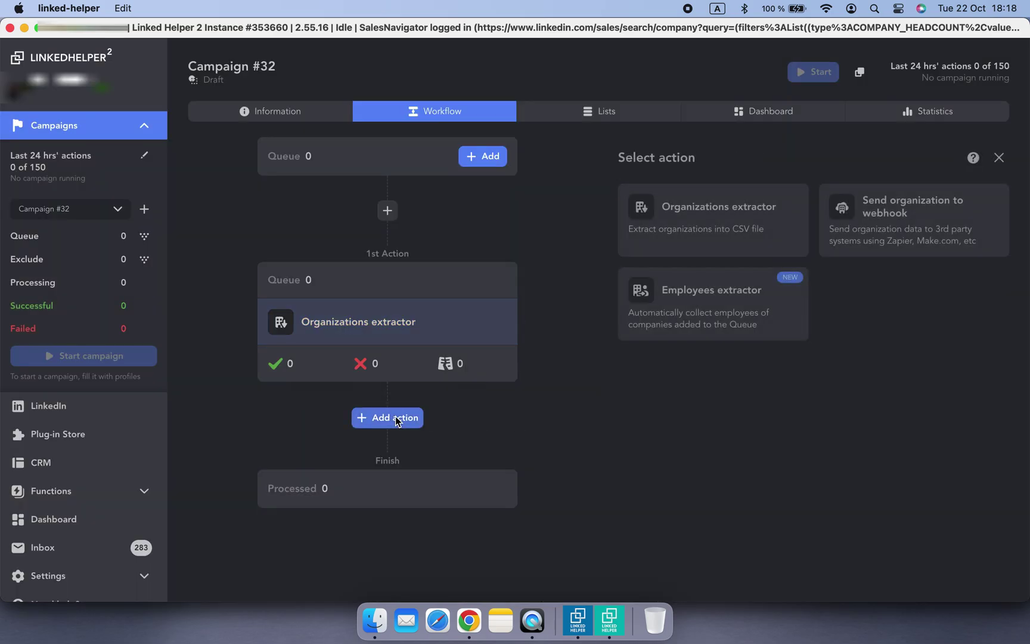
mouse_move(788, 329)
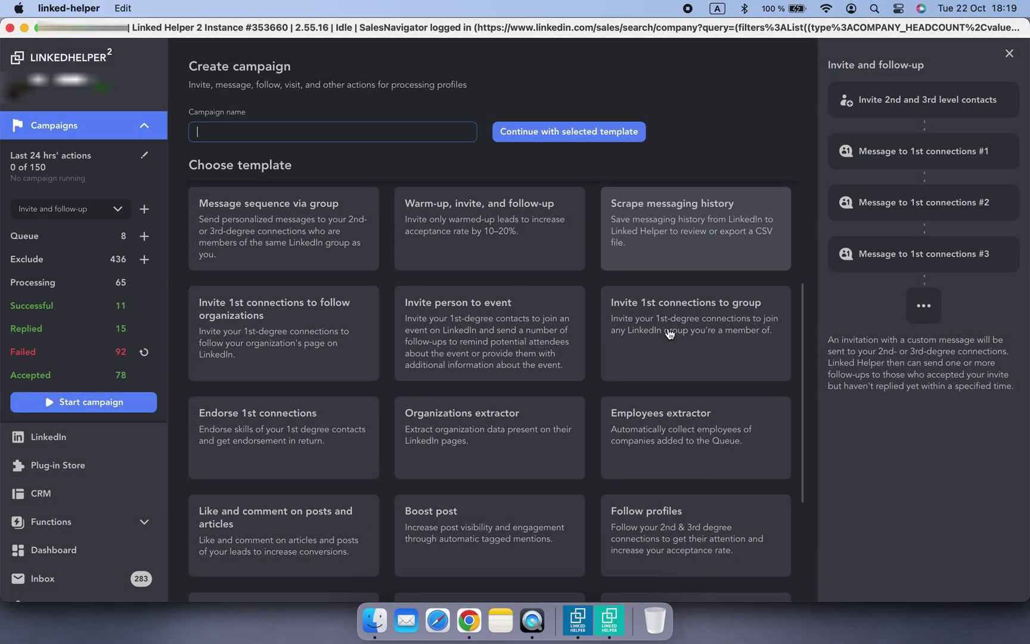
Step: Create a campaign named 'Employees extractor' from the Employees extractor template
scroll(668, 333, "down", 5)
left_click(677, 319)
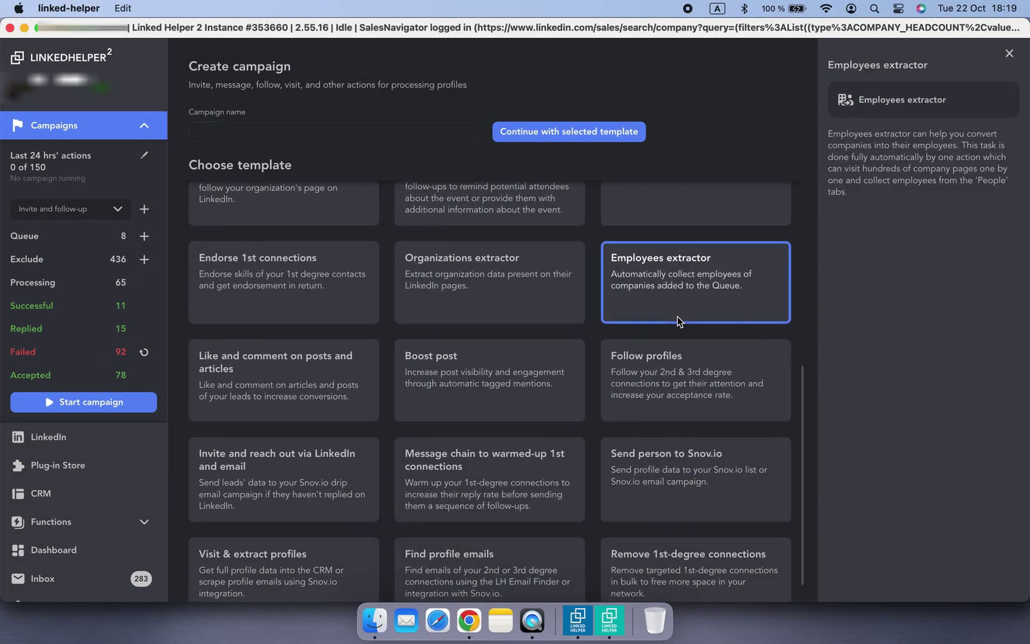
left_click(431, 133)
type("Emplo")
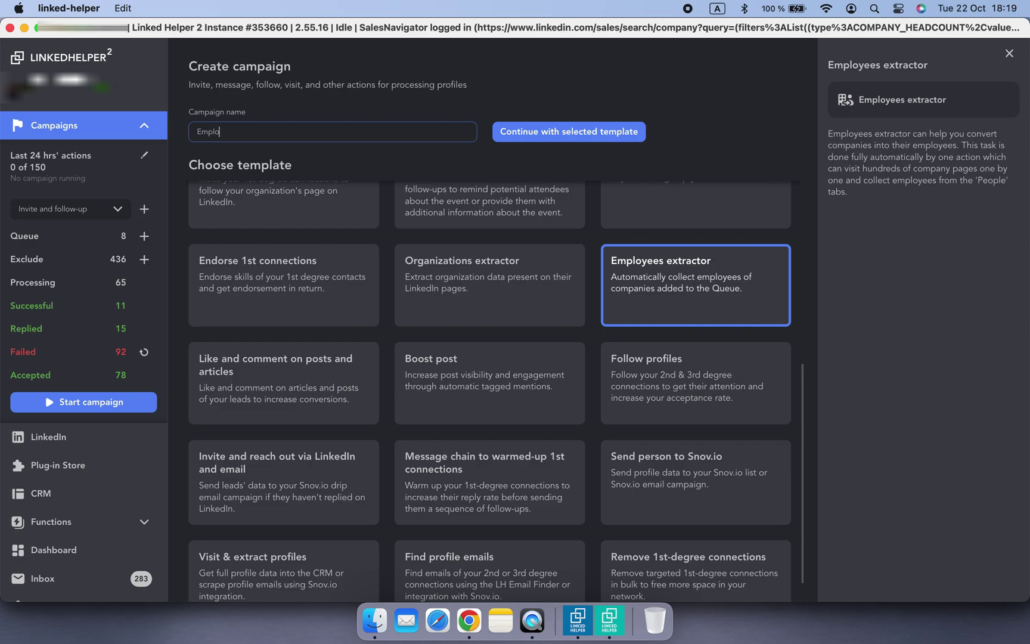
type("yees extractor")
left_click(580, 137)
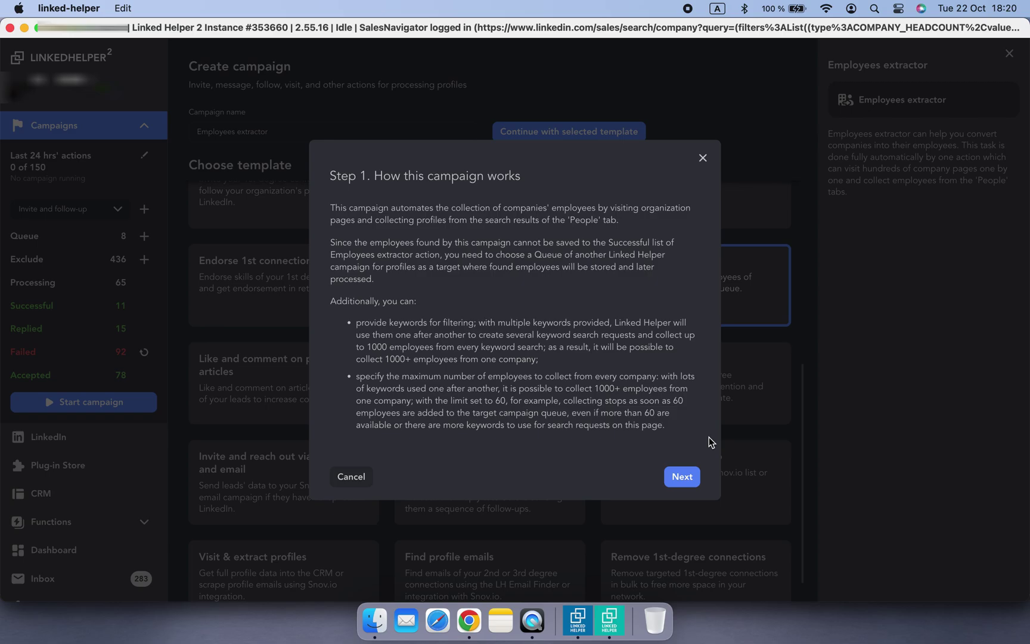
Step: Advance to Step 2 and review the four successfully processed companies
left_click(679, 479)
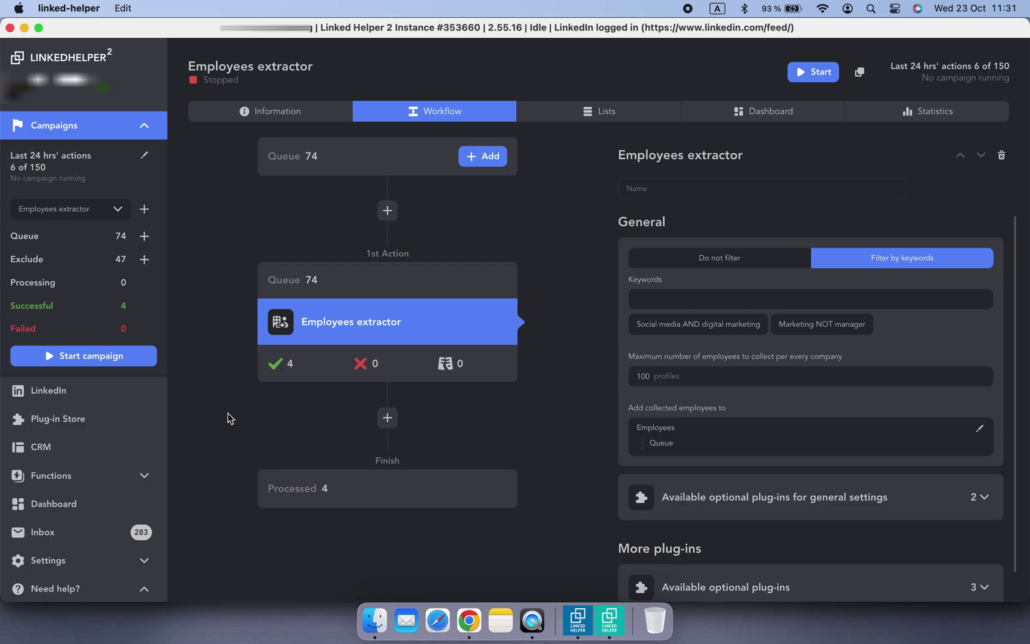
left_click(286, 366)
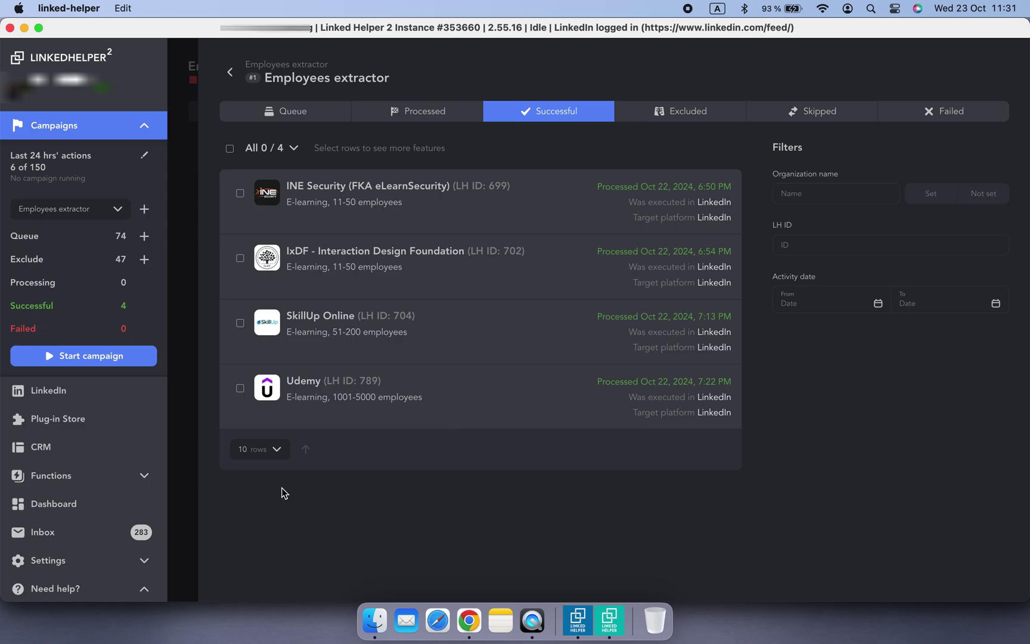
left_click(177, 446)
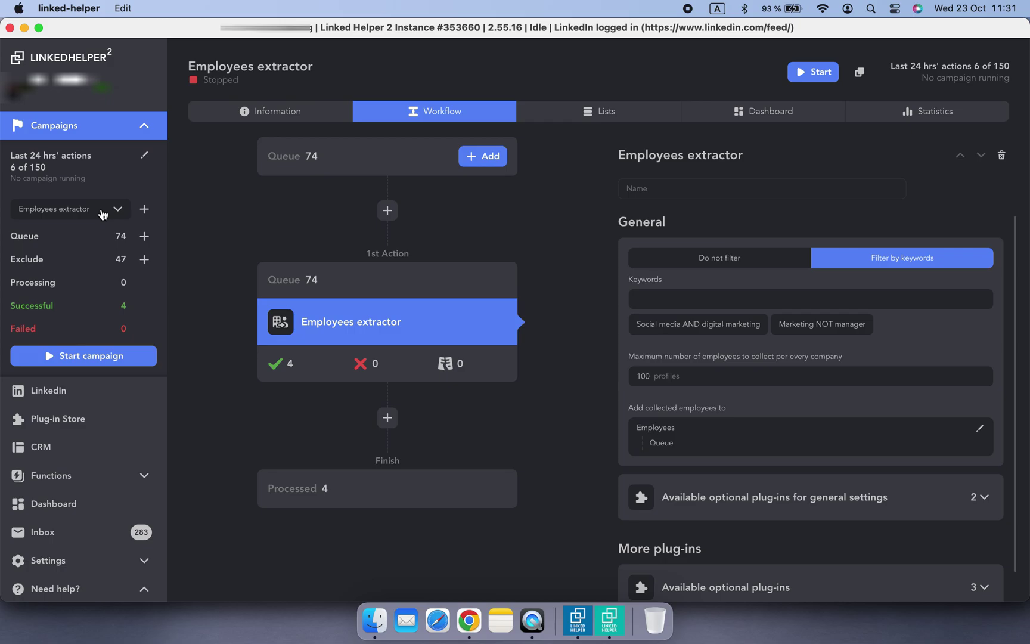
Step: Switch to the Employees campaign and view its queue of profiles
left_click(90, 209)
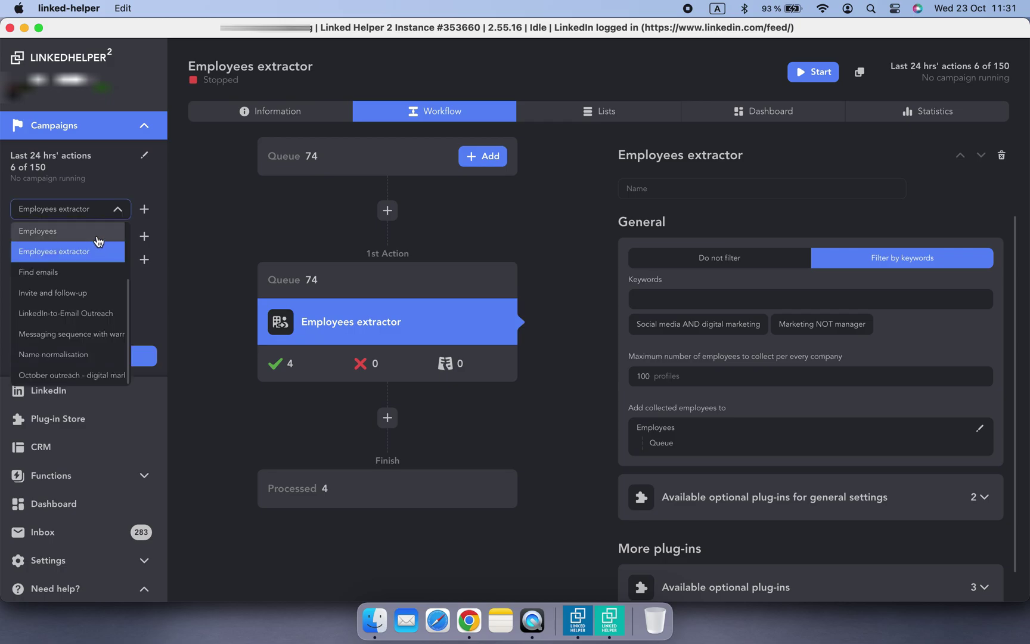
left_click(98, 235)
left_click(286, 278)
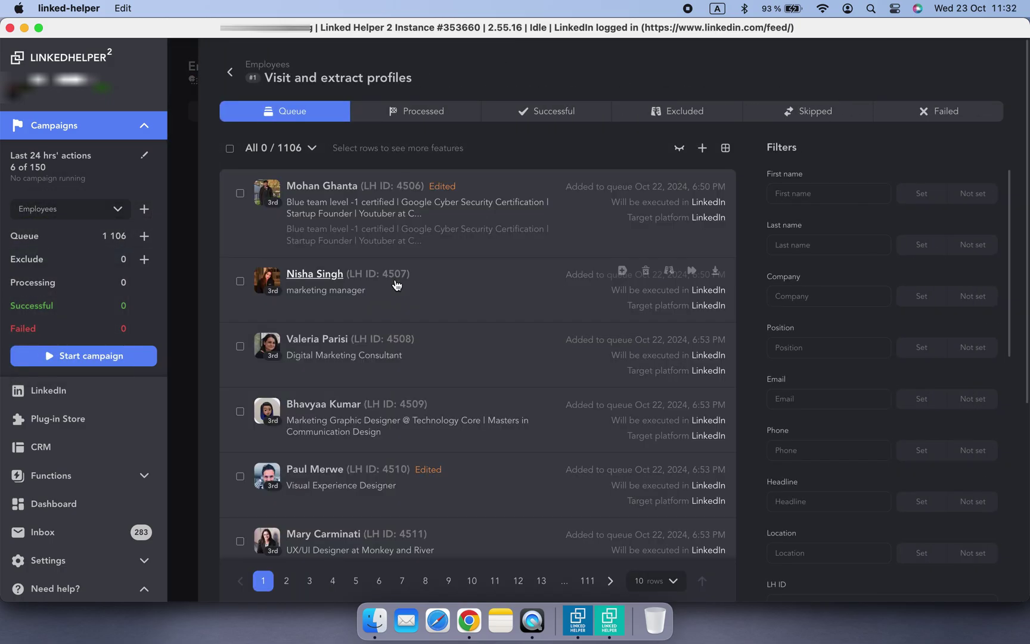
scroll(526, 367, "down", 3)
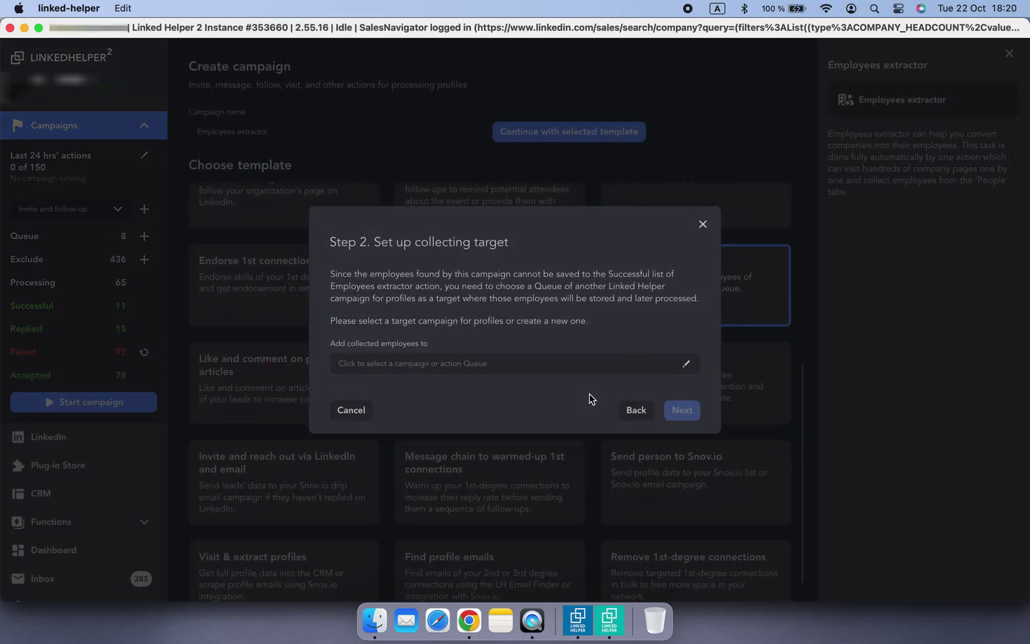
Step: Create a new target campaign named 'Employ' from the Export profile information template
left_click(688, 366)
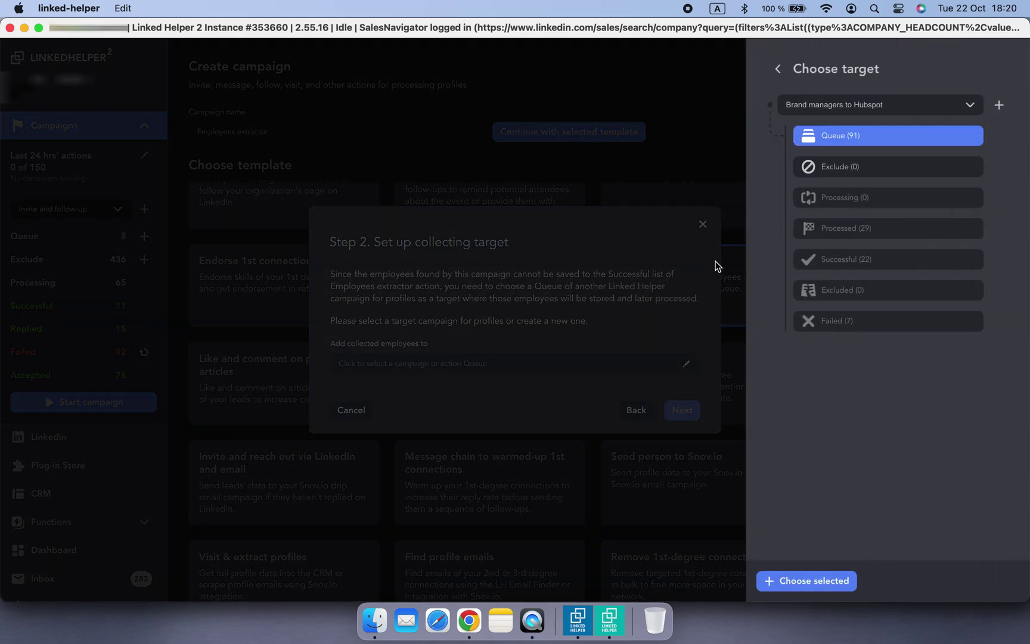
left_click(971, 107)
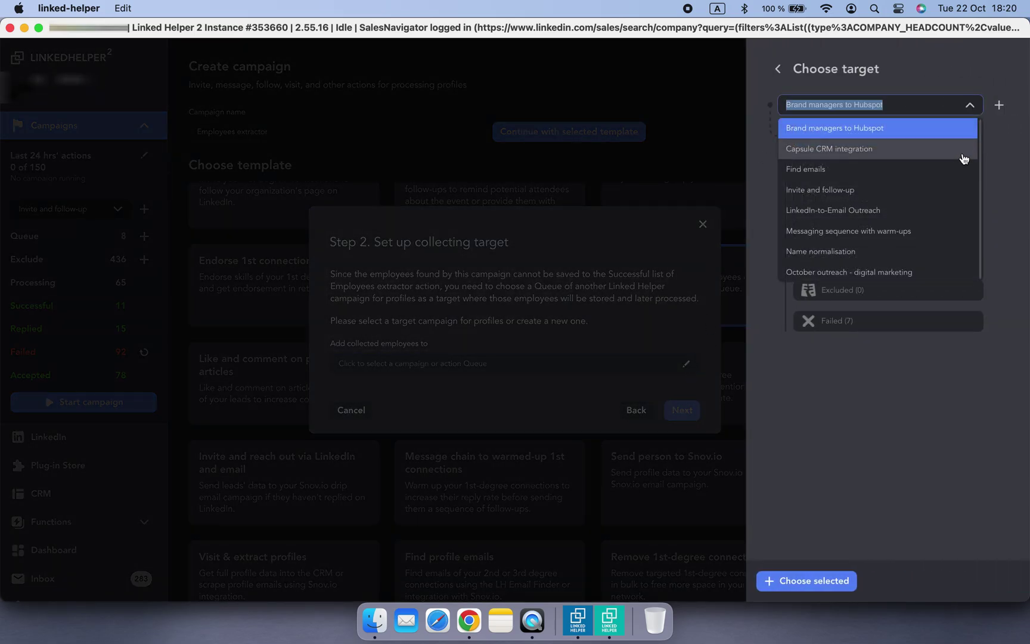
left_click(999, 105)
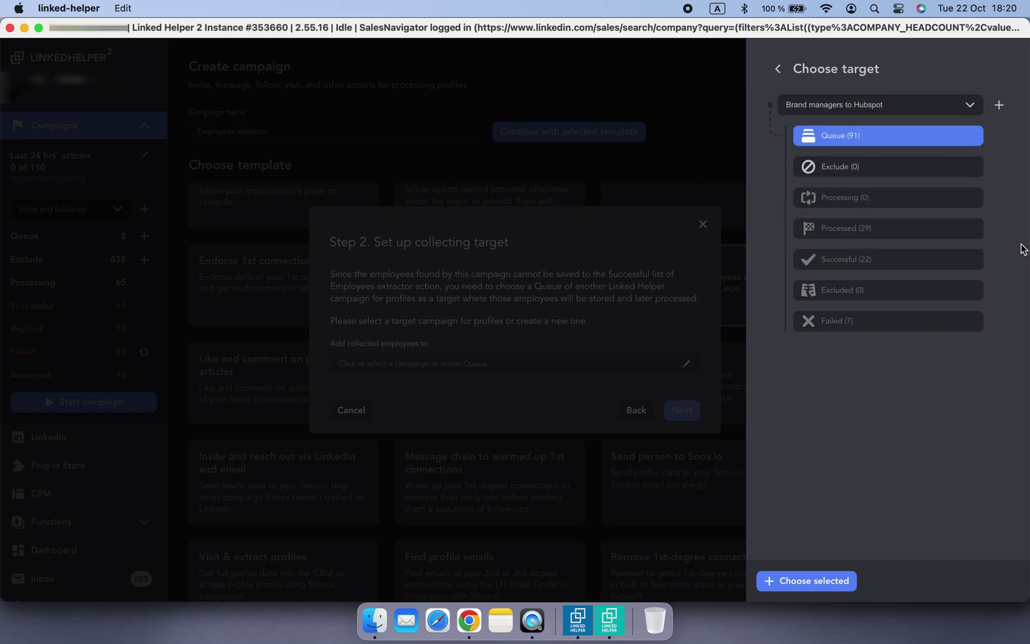
left_click(999, 105)
left_click(619, 221)
left_click(443, 131)
type("Employees")
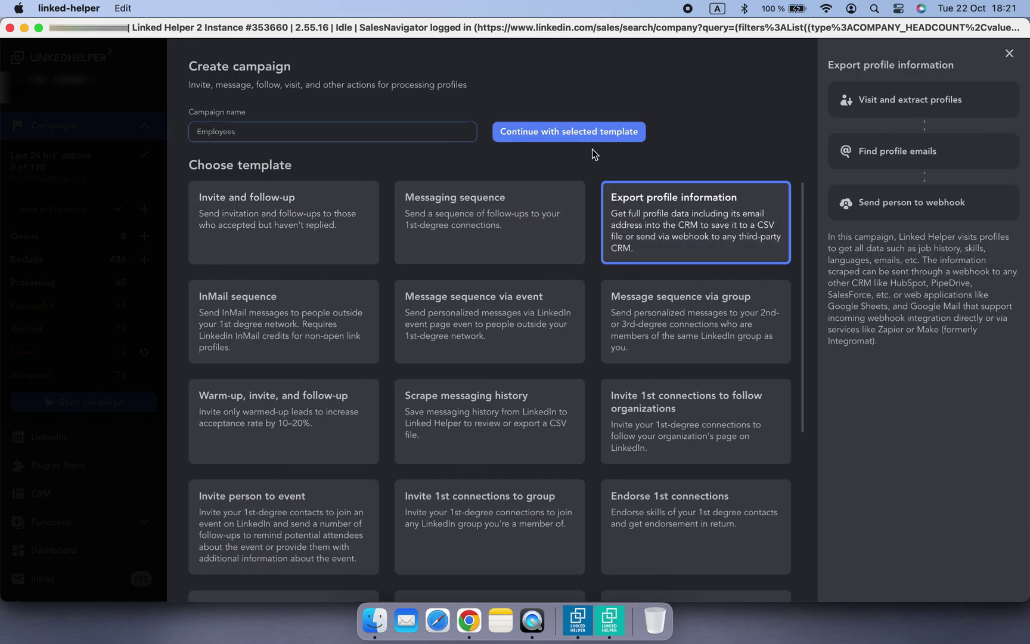
left_click(590, 134)
Step: Step through its wizard without a webhook and target the Employees campaign Queue
left_click(689, 398)
left_click(689, 398)
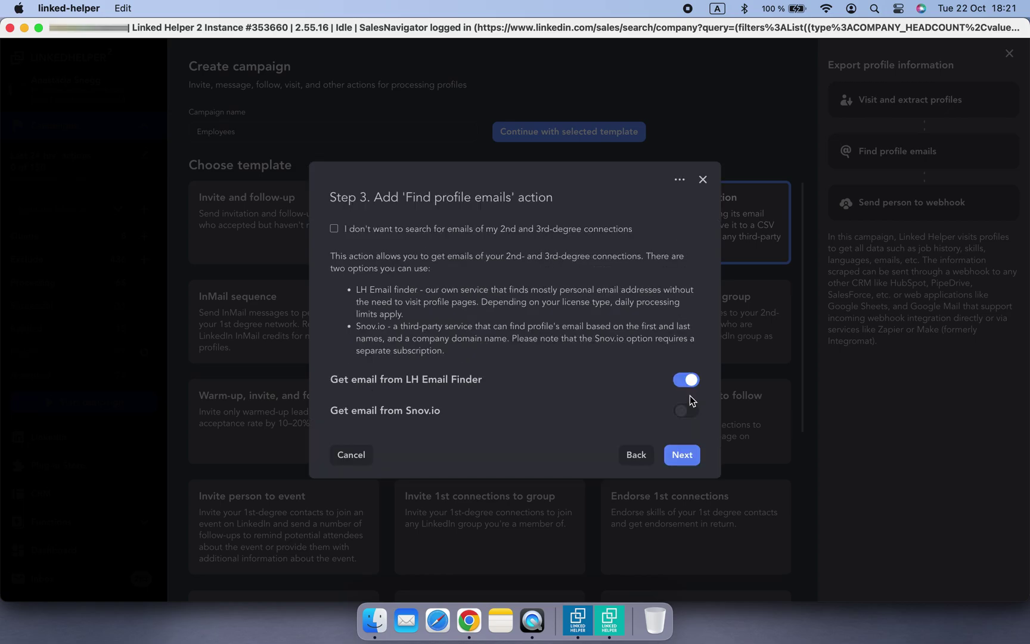
left_click(682, 454)
left_click(334, 247)
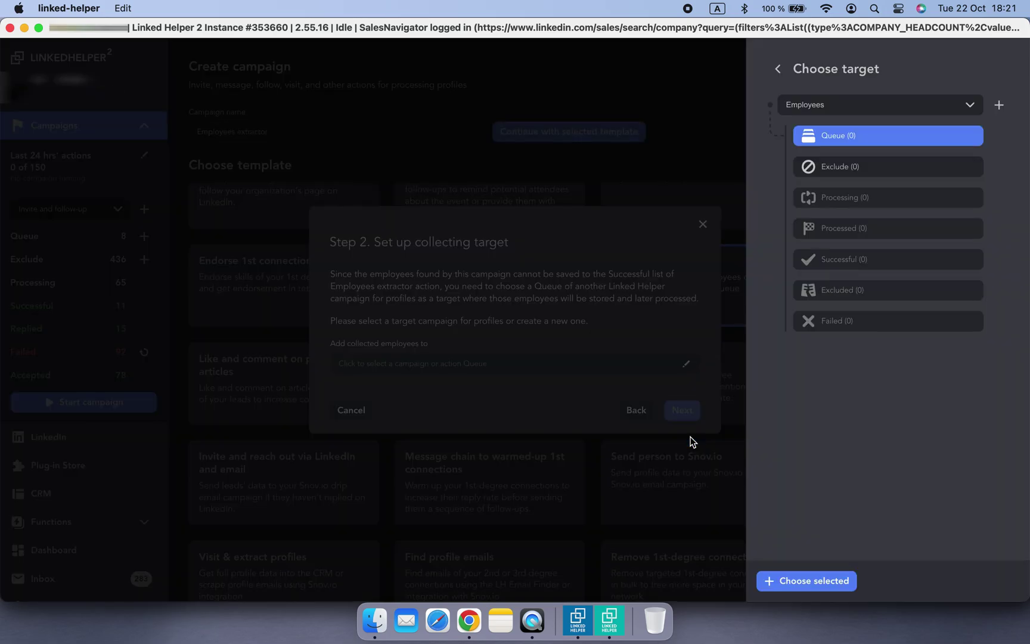
left_click(827, 581)
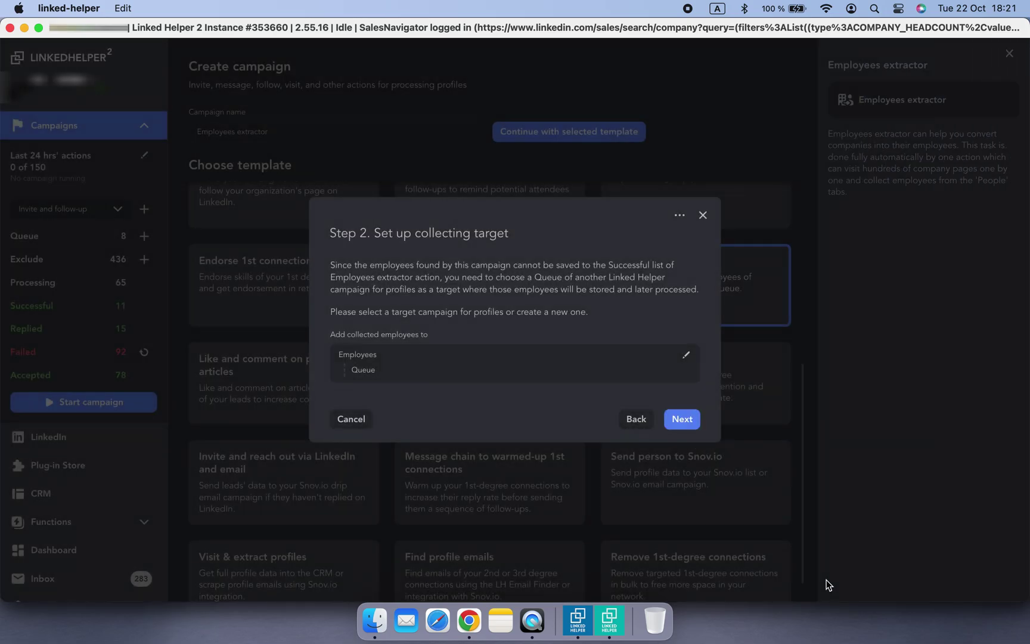
Step: Advance the Employees extractor setup to Step 3, keyword filtering
left_click(693, 421)
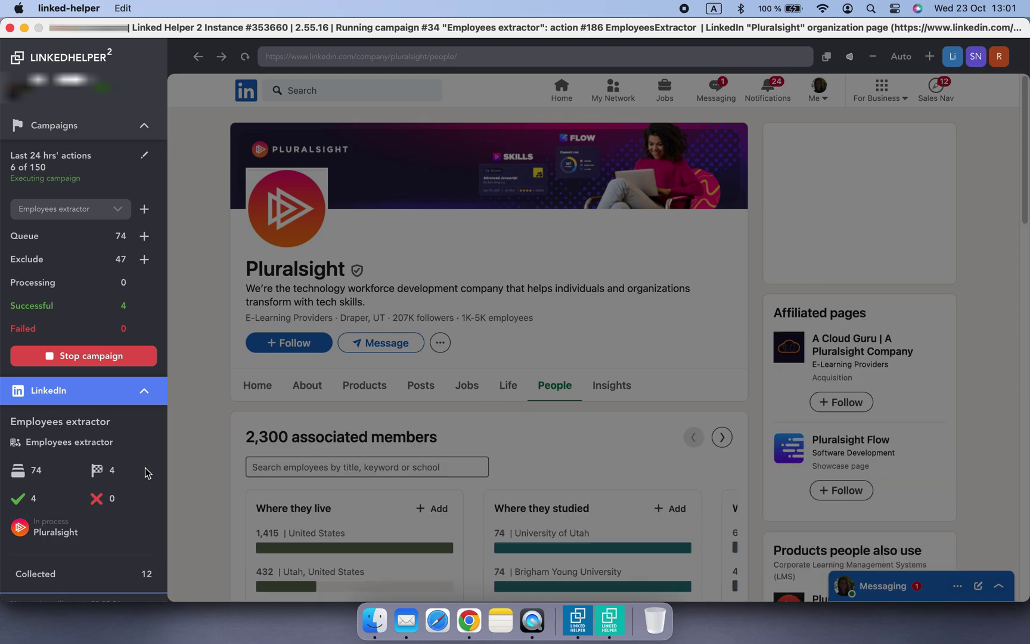
scroll(146, 477, "down", 3)
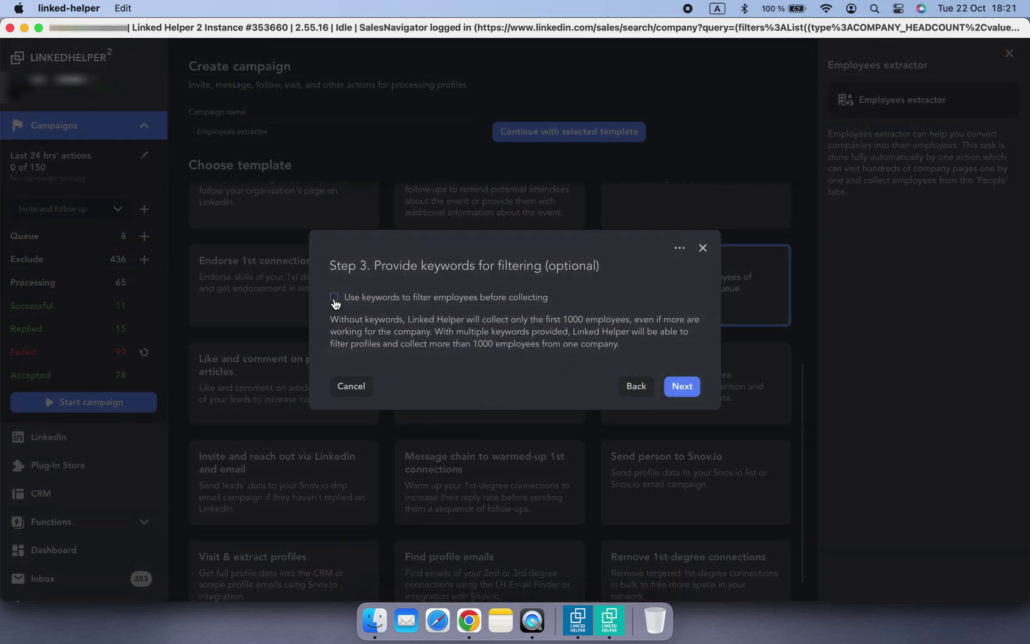
Step: Enable keyword filtering and enter keywords digital marketing, social media and marketing manager
left_click(334, 297)
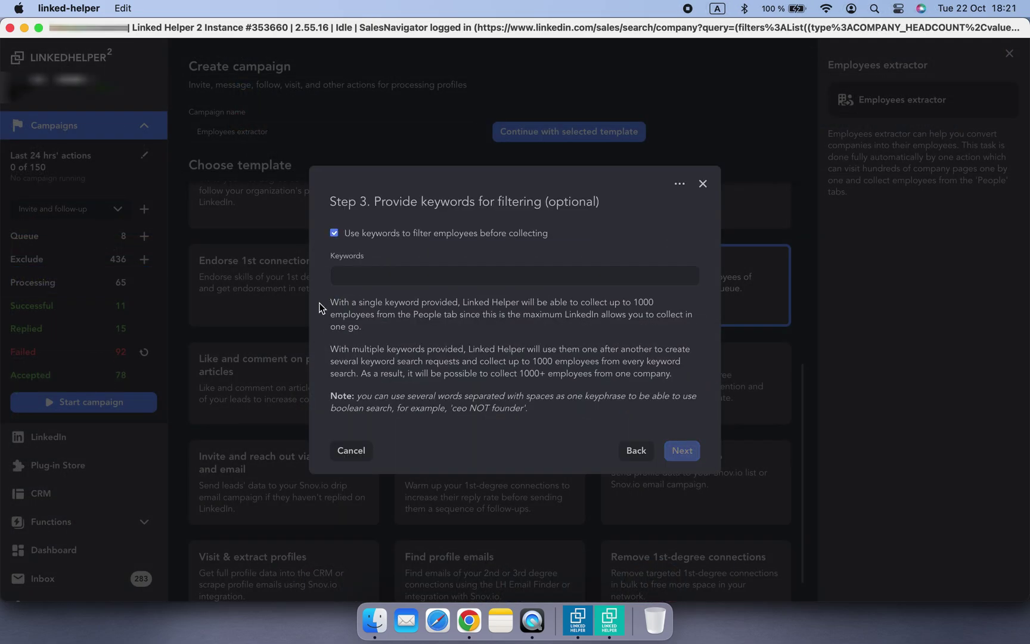
left_click(370, 276)
type("digital market")
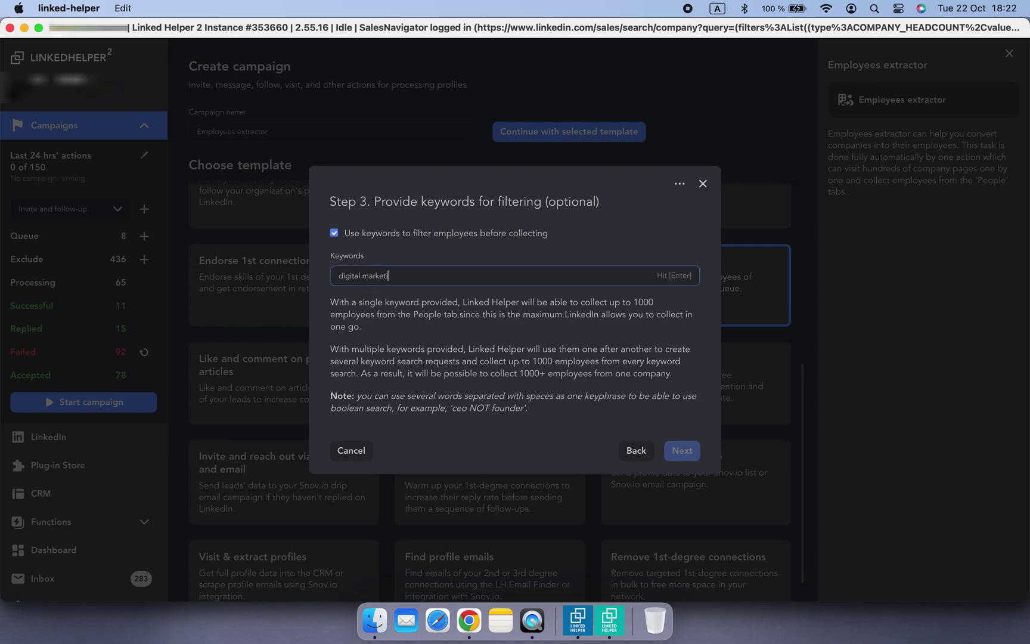
type("ing")
key("Return")
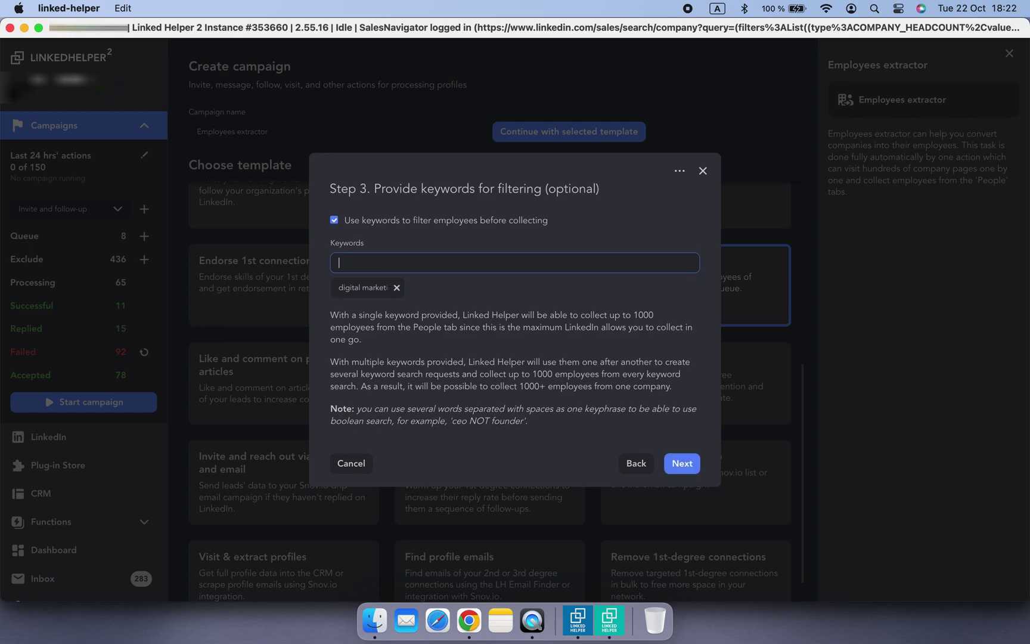
type("social media")
key("Return")
type("marketing manager")
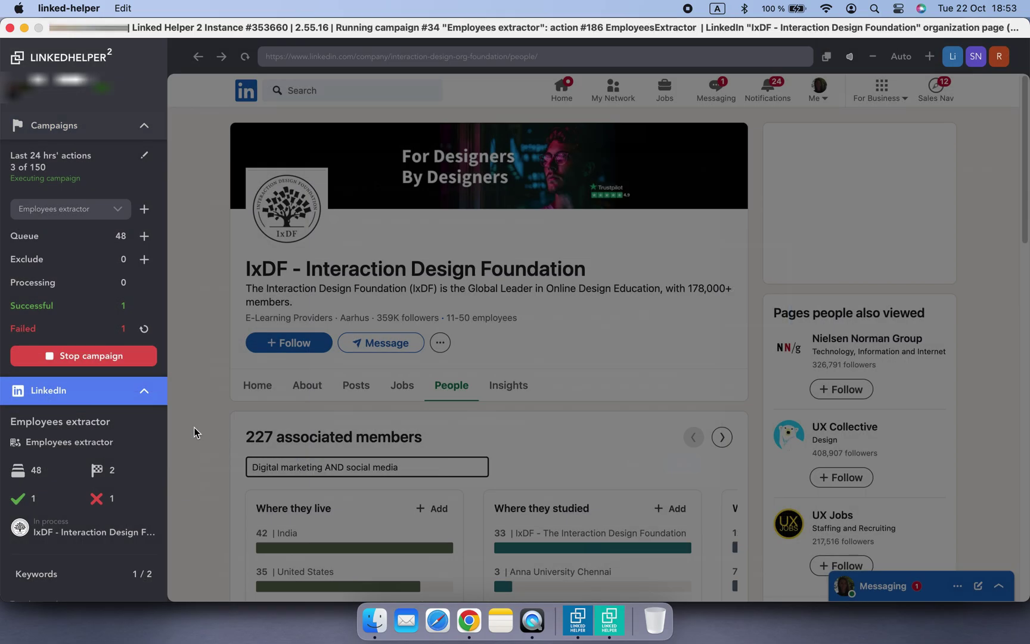
scroll(145, 460, "down", 5)
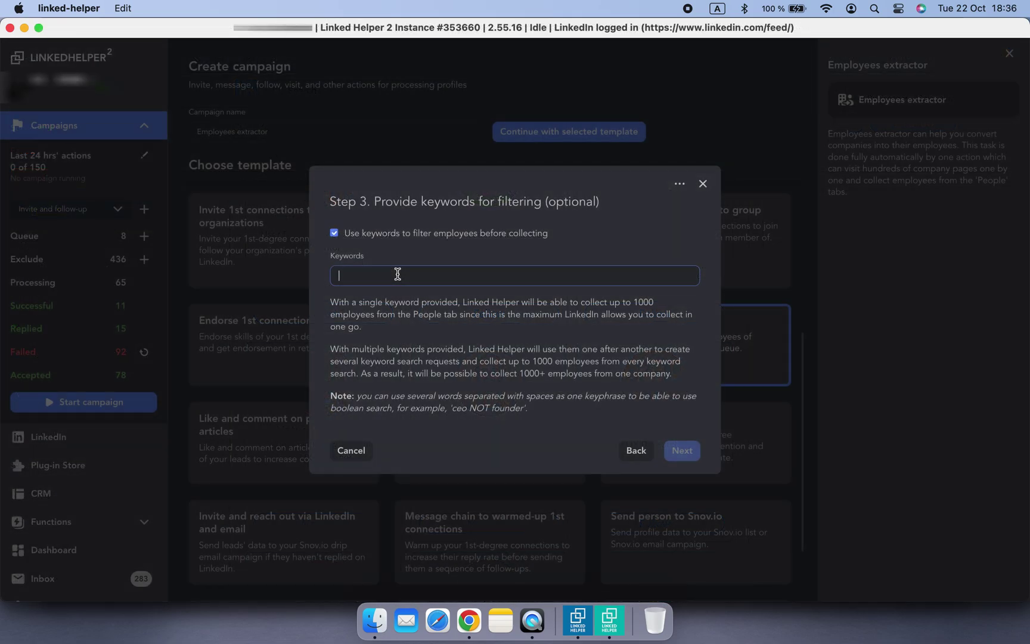
Step: Add keyphrases 'Digital marketing AND social media' and 'Content AND marketing', then continue
type("Digital marketing AND social media")
key("Return")
type("Content AND marketing")
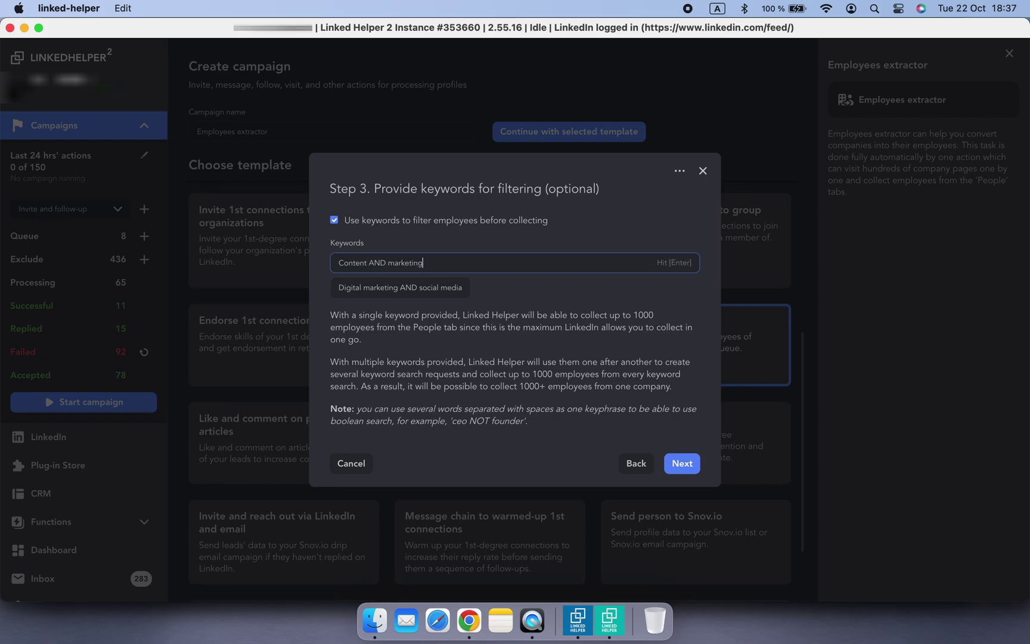
key("Return")
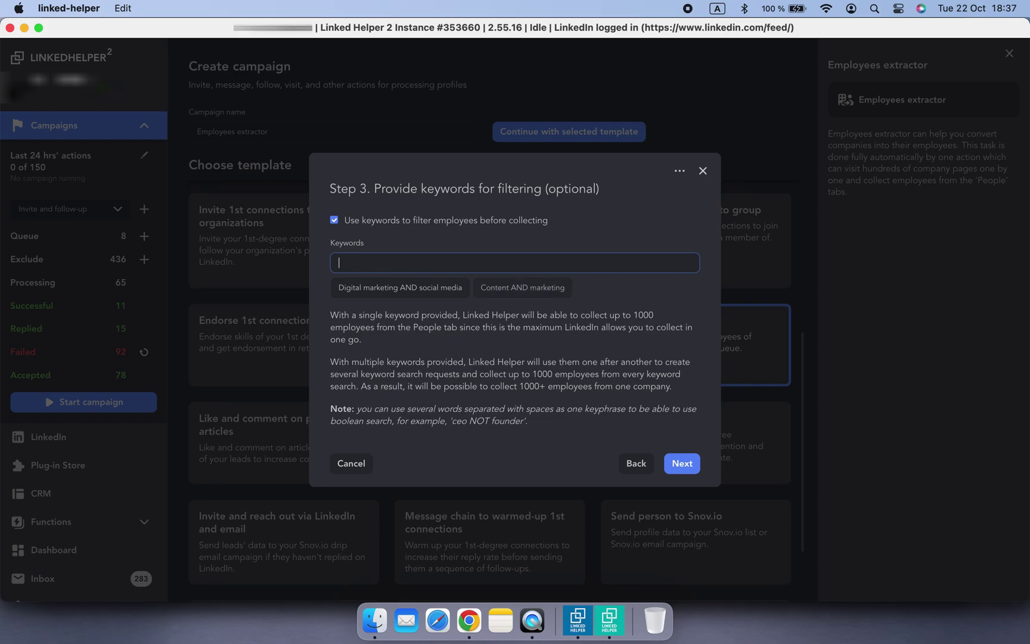
left_click(685, 468)
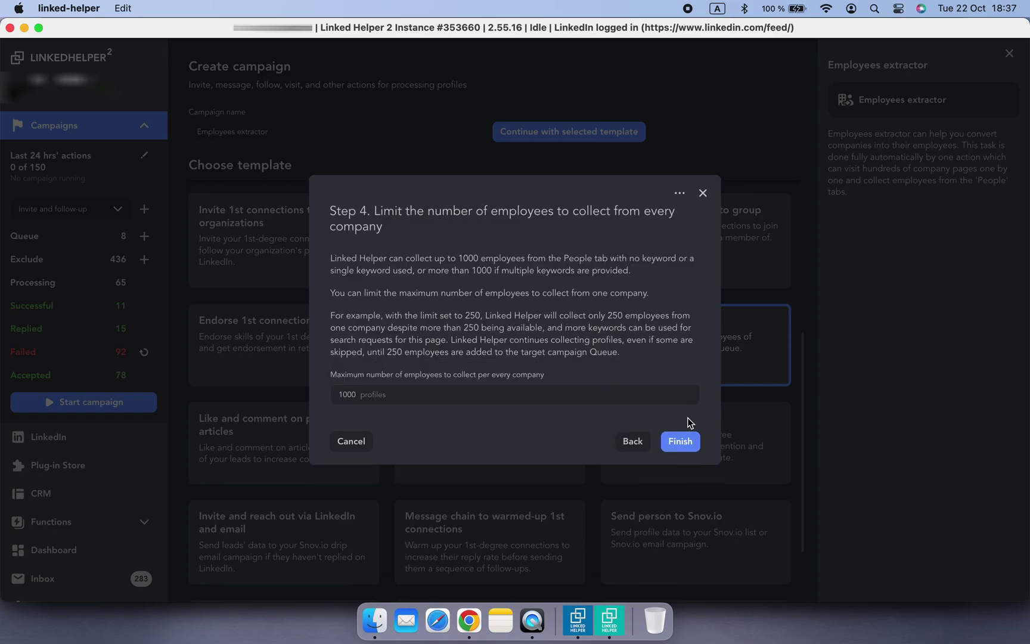
Step: Change the per-company employee limit from 1000 to 50 and finish the campaign
left_click(654, 394)
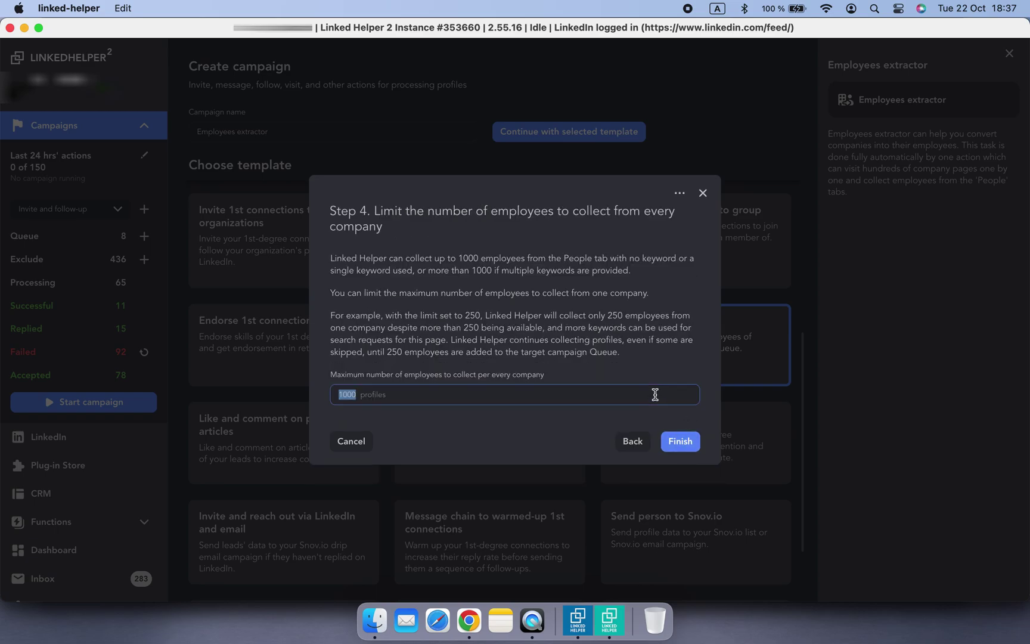
type("50")
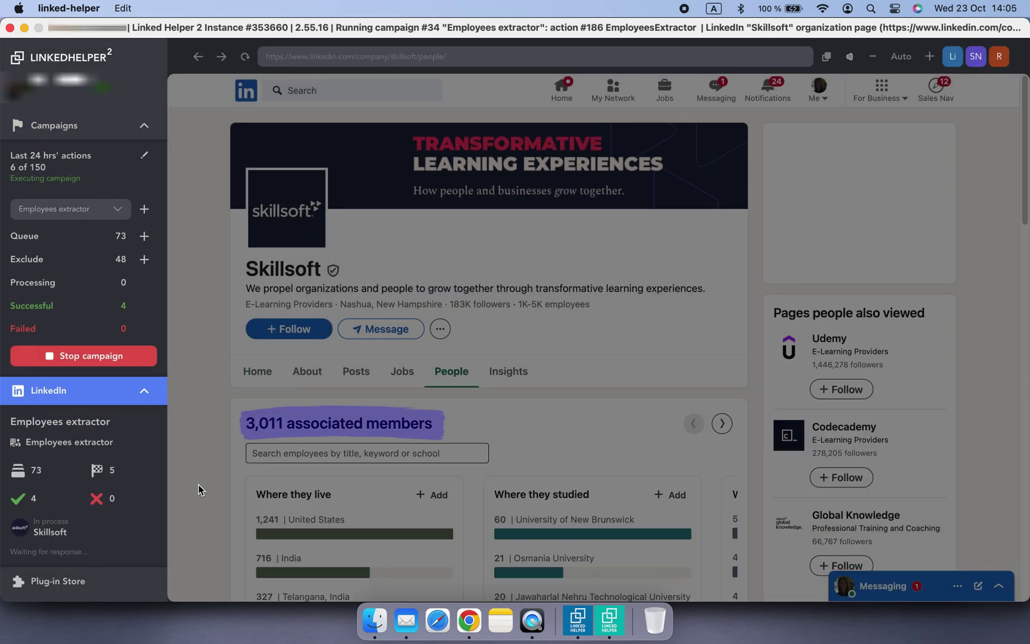
scroll(144, 470, "down", 3)
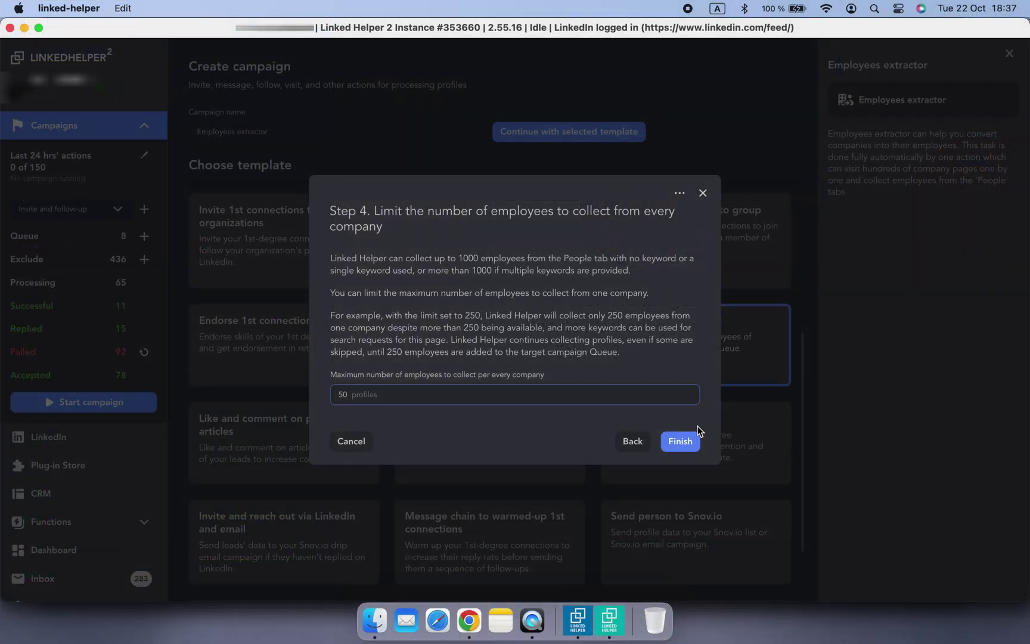
left_click(682, 442)
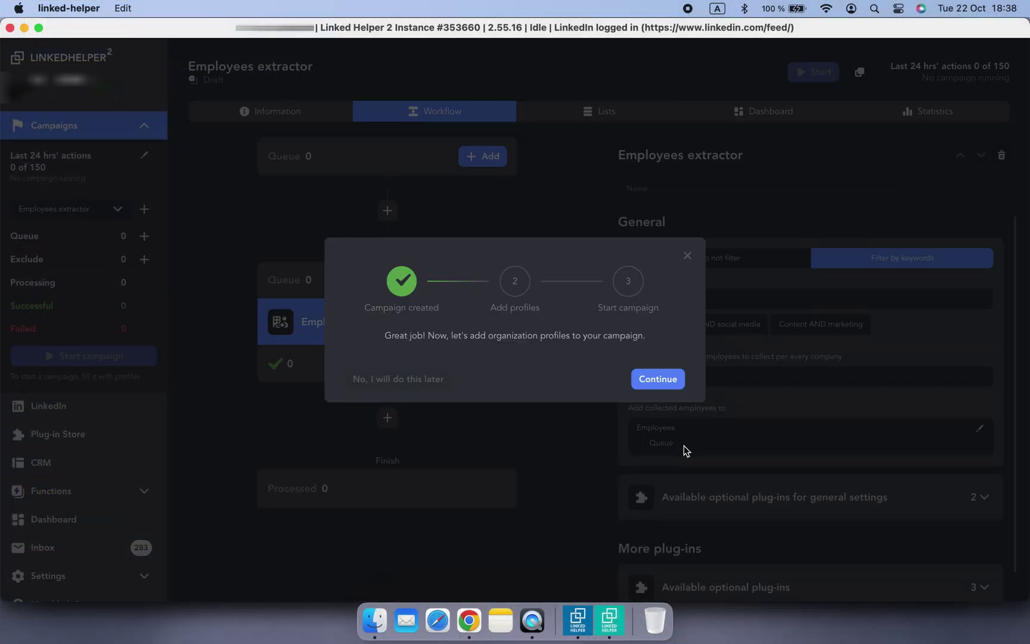
Step: Choose the plain LinkedIn Organizations page as source and load the companies search
left_click(658, 378)
left_click(505, 304)
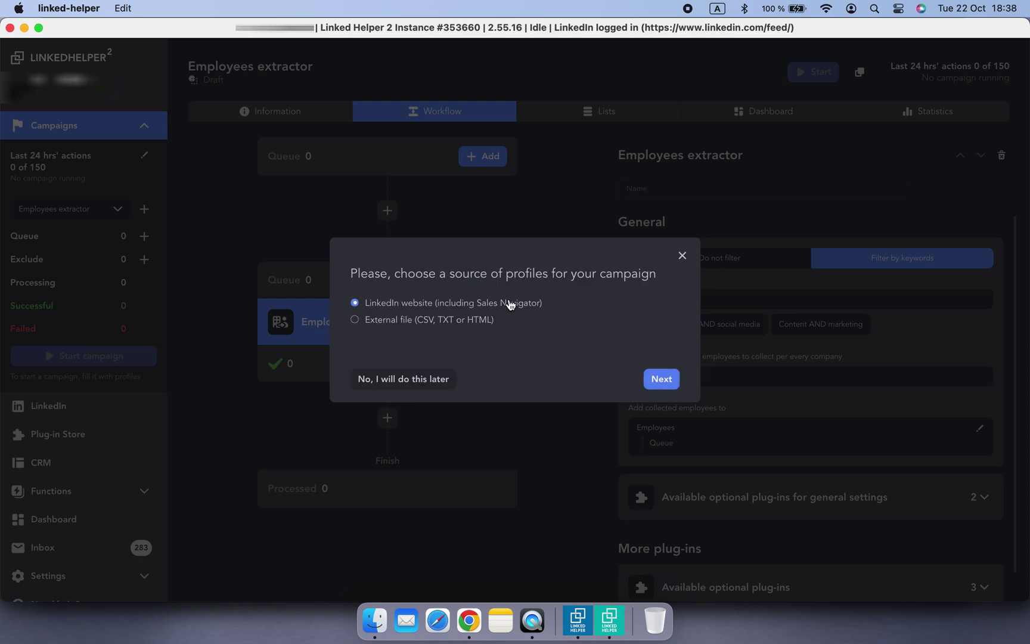
left_click(655, 380)
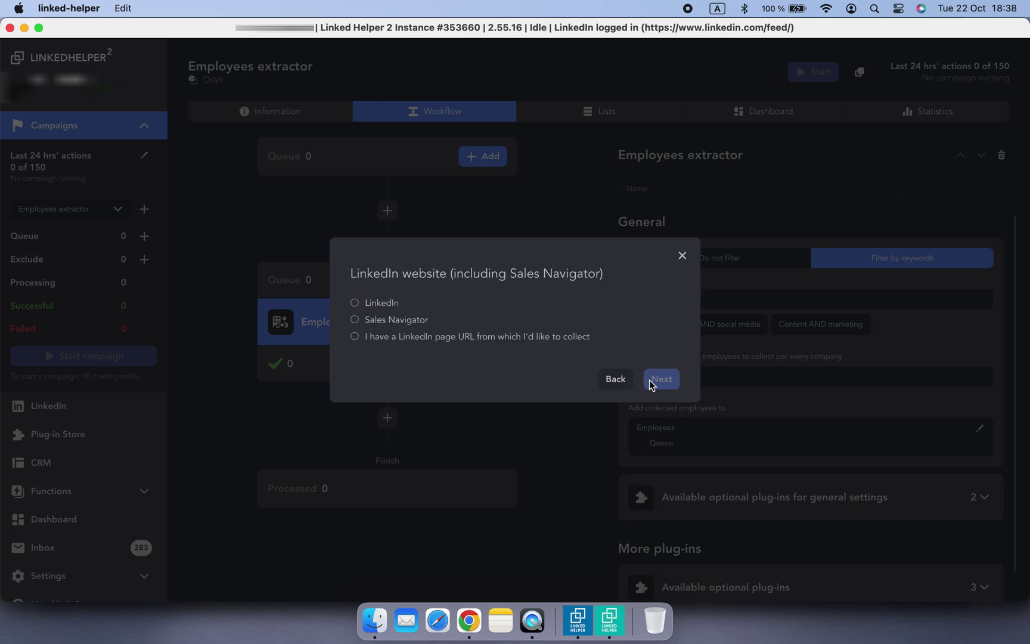
left_click(376, 305)
left_click(382, 303)
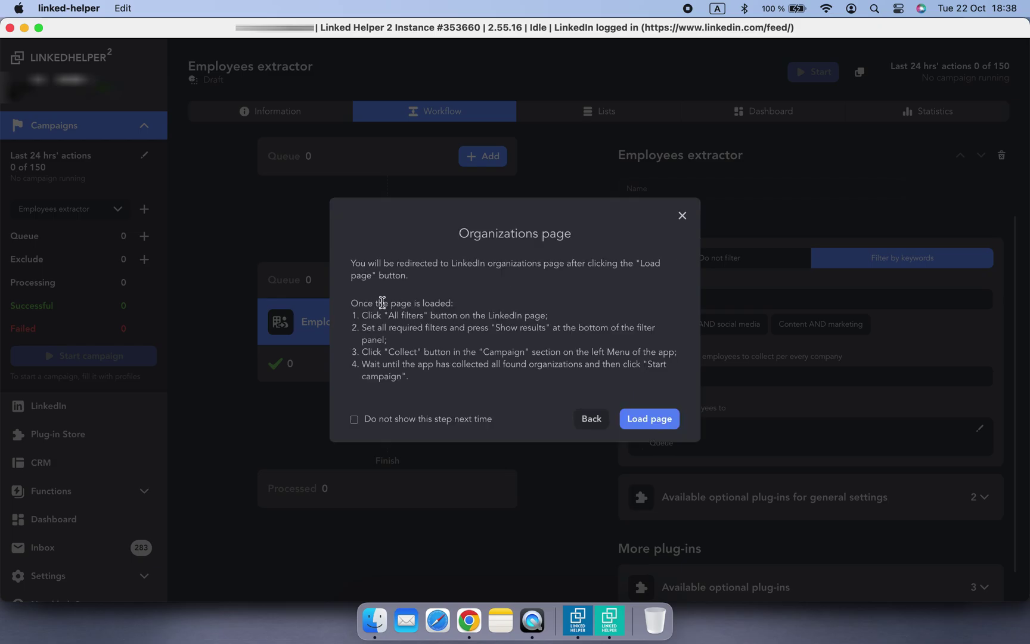
left_click(649, 419)
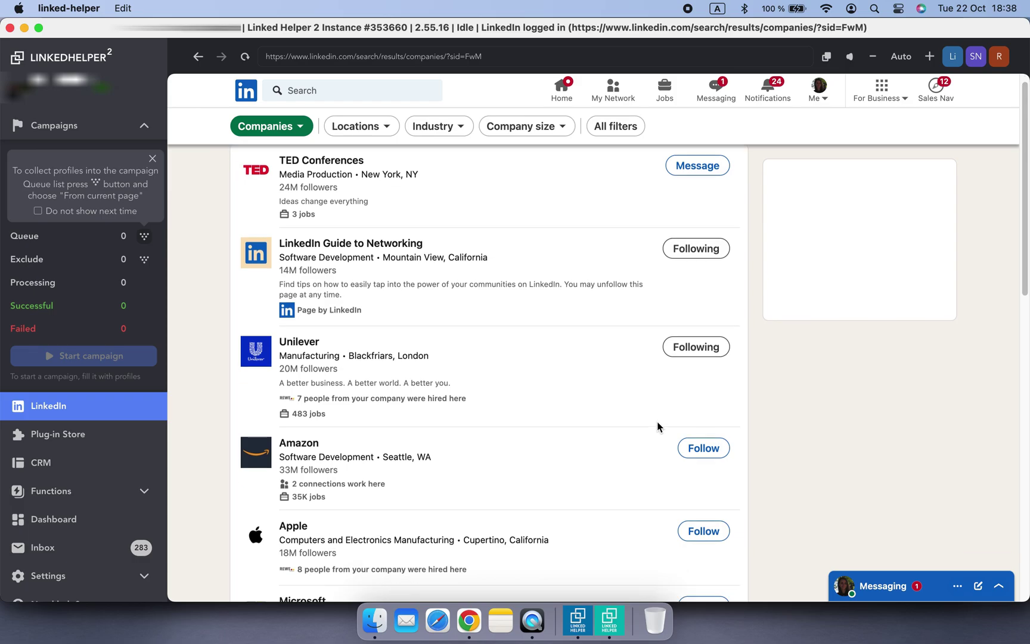
Step: Filter the company search to the European Union location
scroll(584, 401, "down", 8)
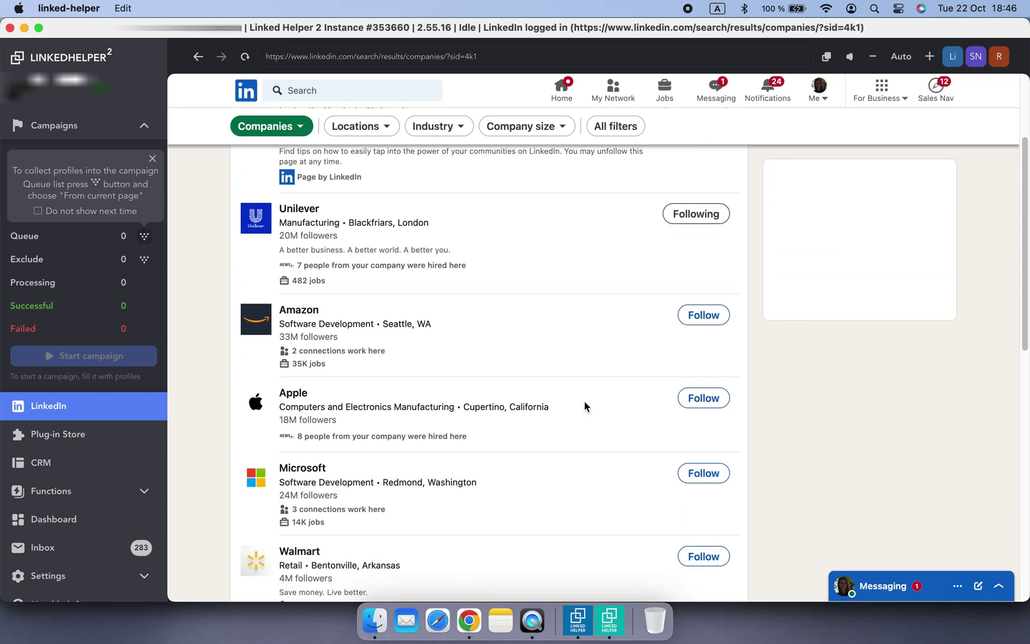
scroll(584, 403, "down", 5)
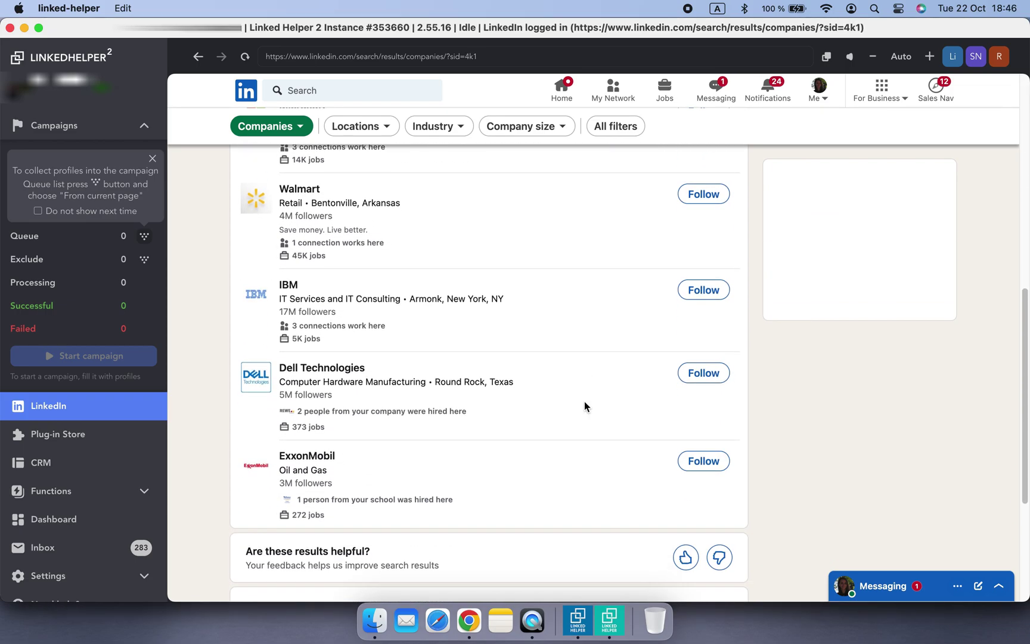
scroll(584, 402, "up", 10)
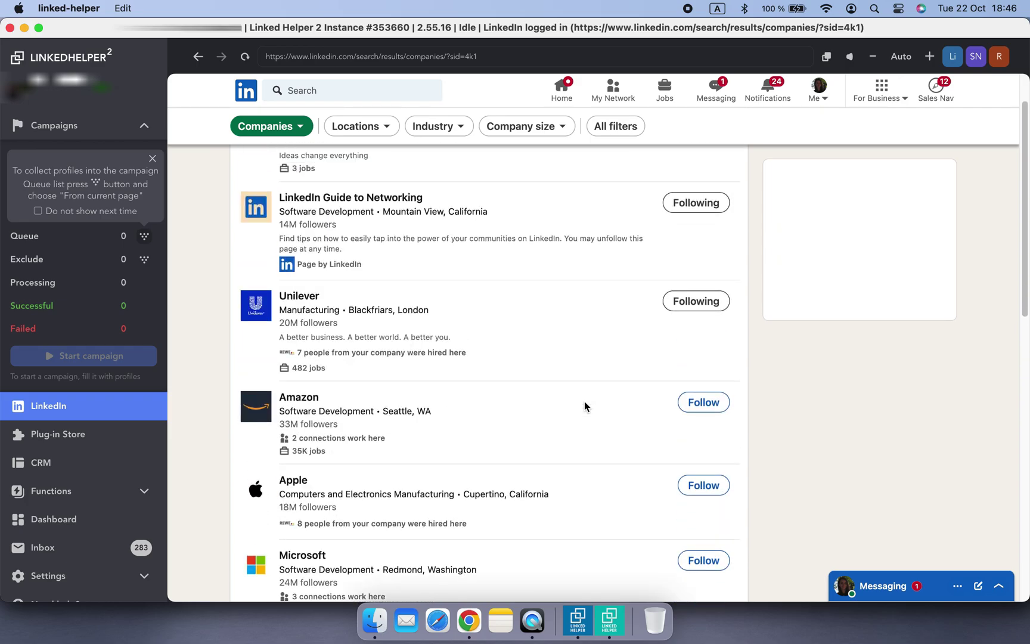
scroll(584, 401, "up", 3)
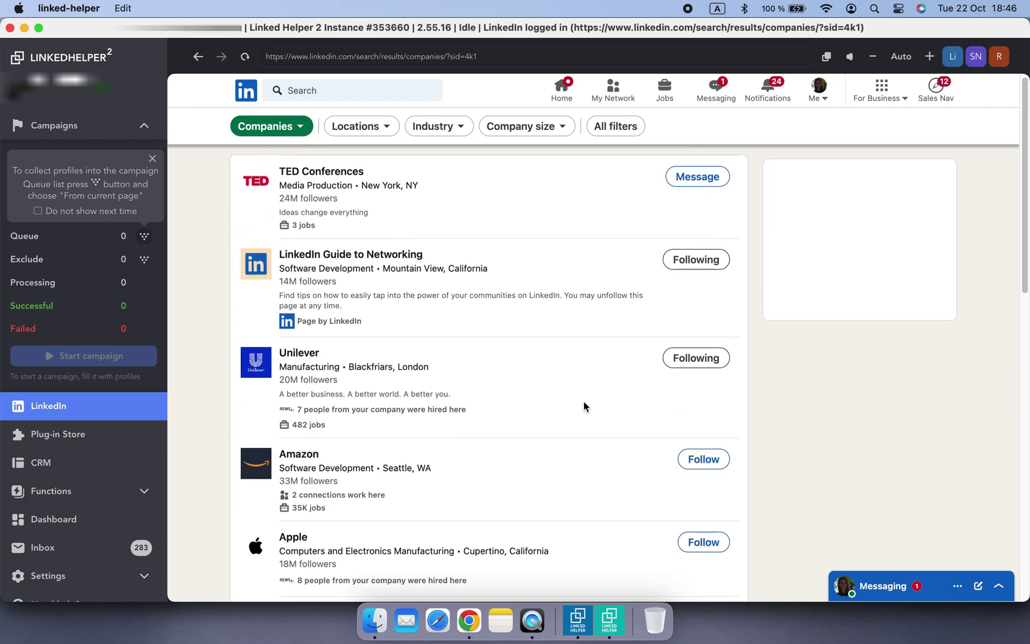
left_click(379, 132)
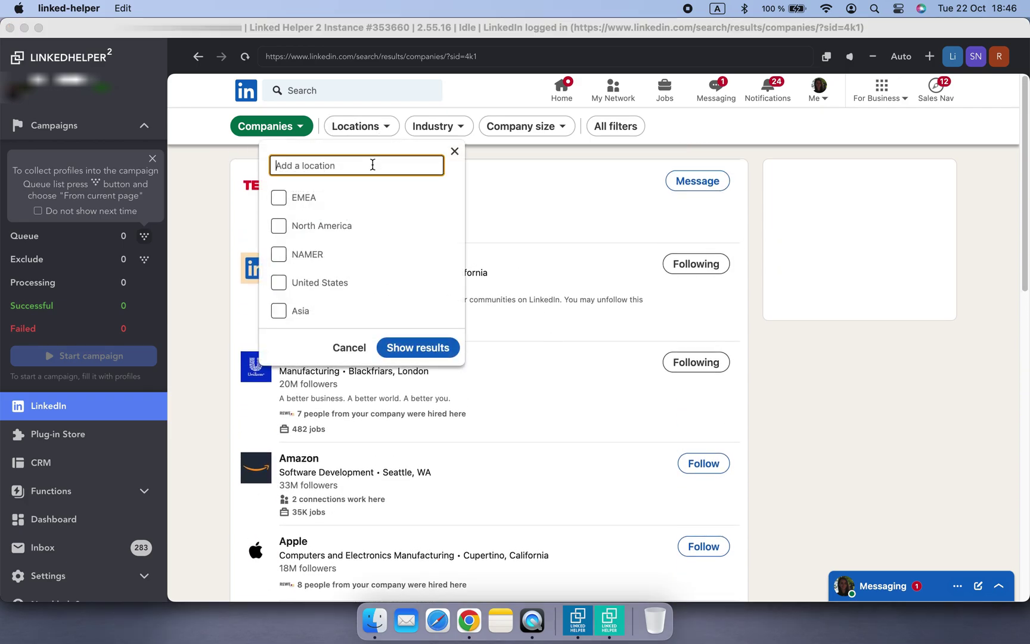
type("europe")
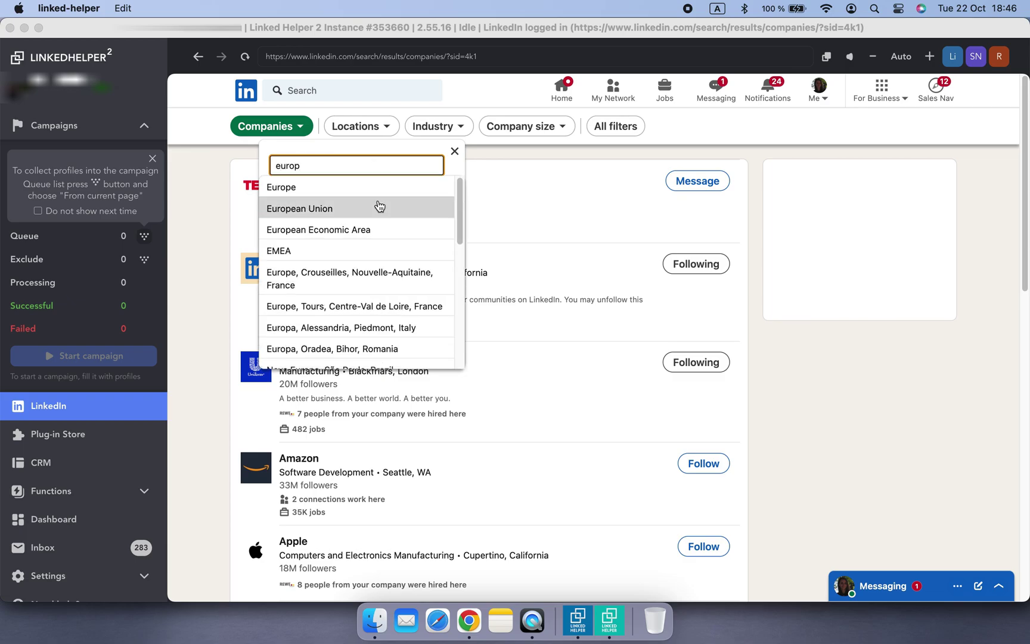
left_click(380, 205)
left_click(426, 373)
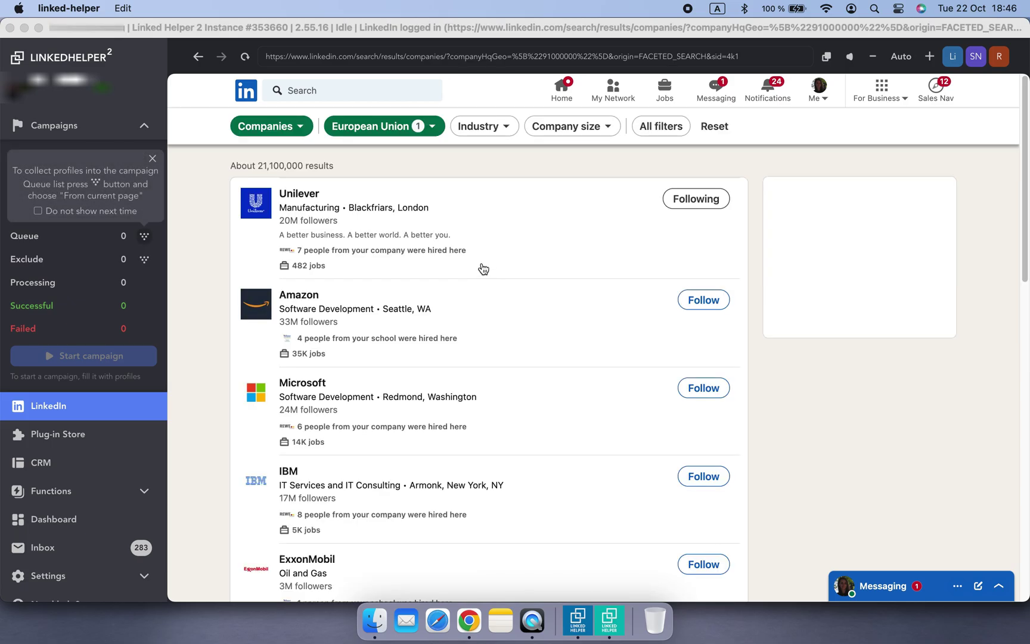
Step: Filter the results to the E-Learning Providers industry
left_click(502, 133)
left_click(487, 164)
type("e-le")
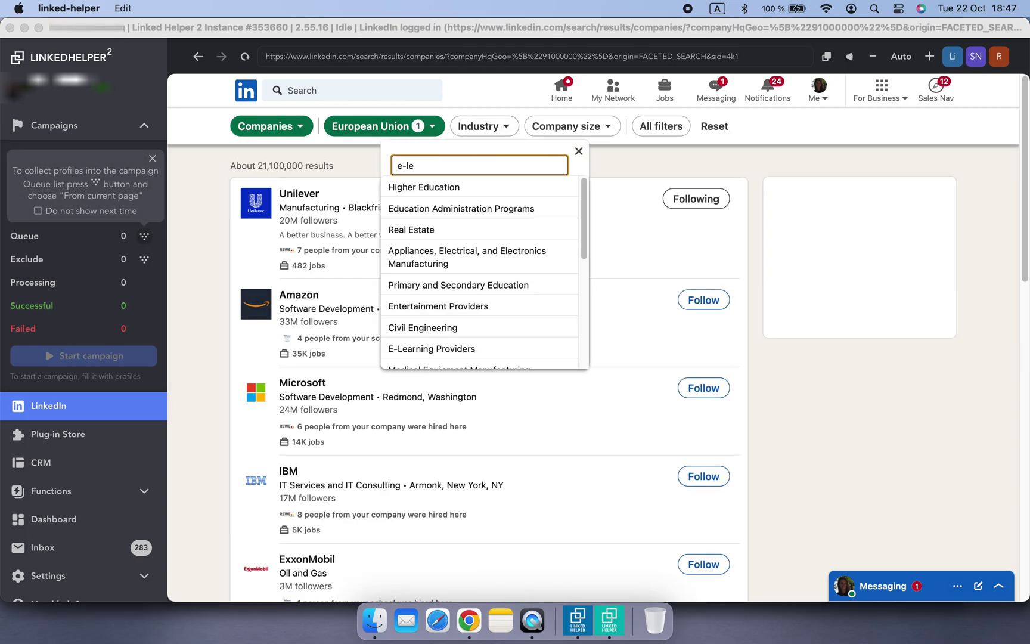
type("a")
left_click(486, 186)
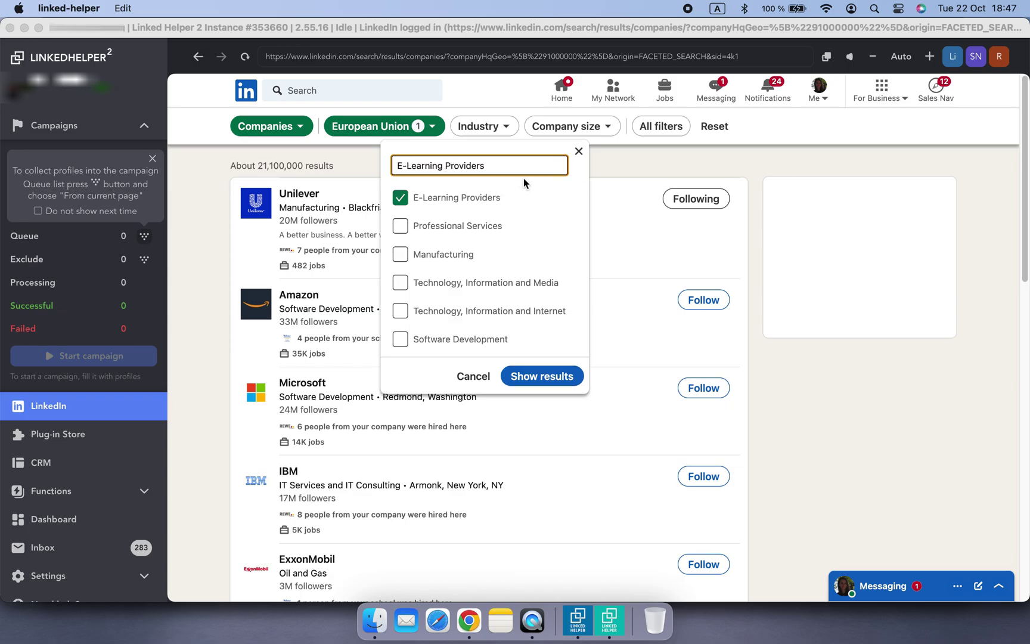
left_click(542, 375)
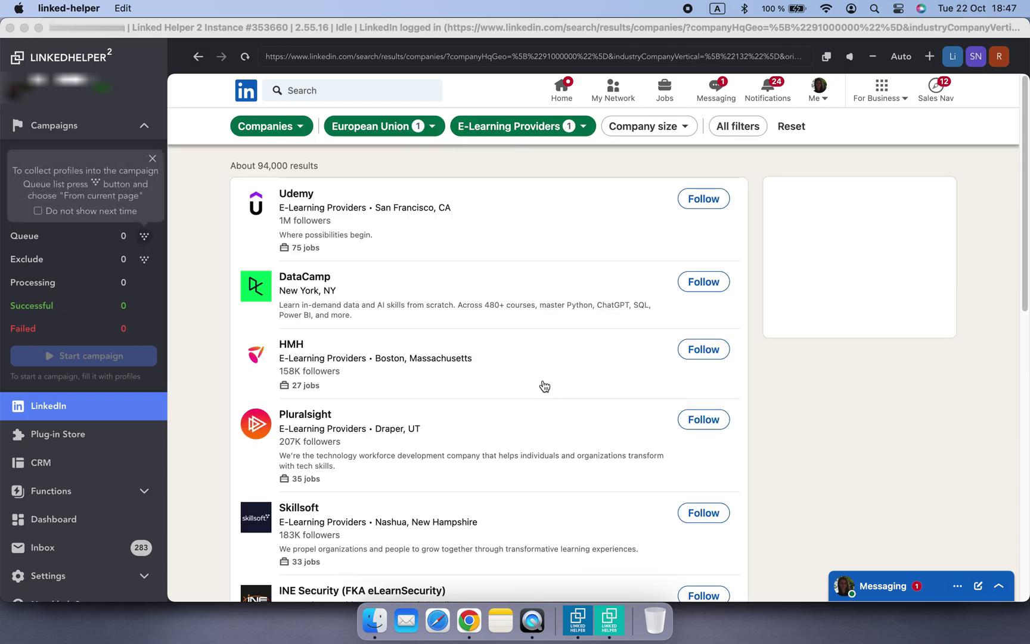
Step: Limit company size to 11-50 and 51-200 employees
left_click(672, 134)
left_click(618, 195)
left_click(618, 227)
left_click(693, 400)
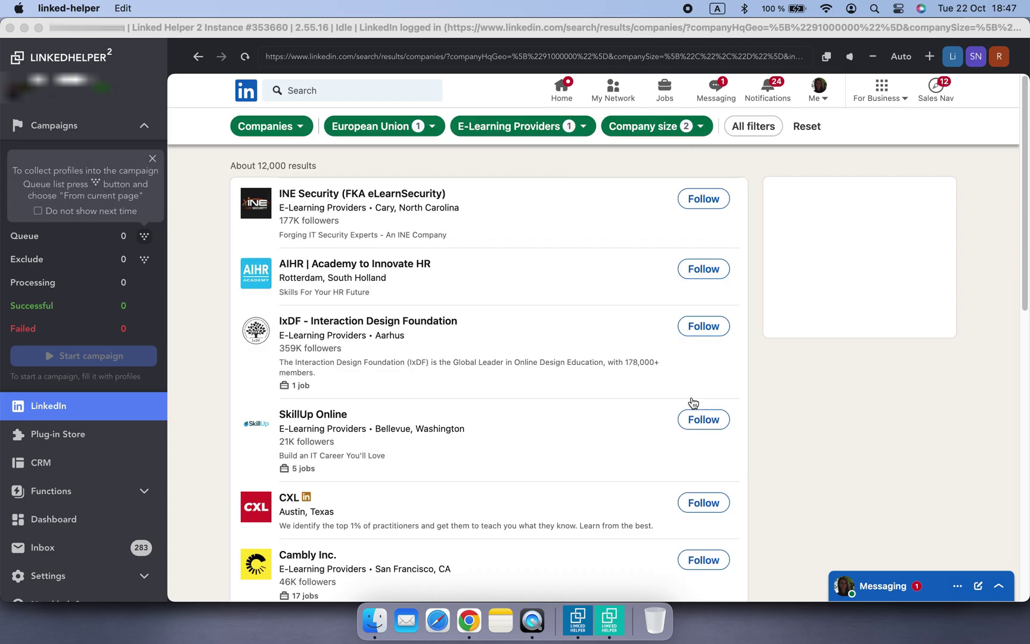
Step: Collect companies from the current results page into the queue, stopping at 50
left_click(142, 241)
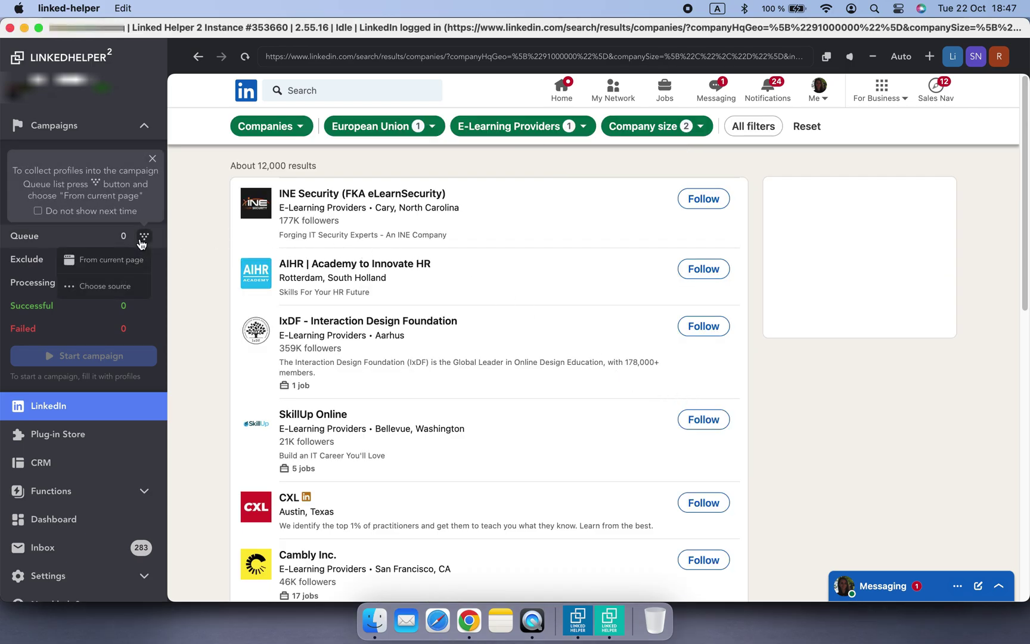
left_click(137, 260)
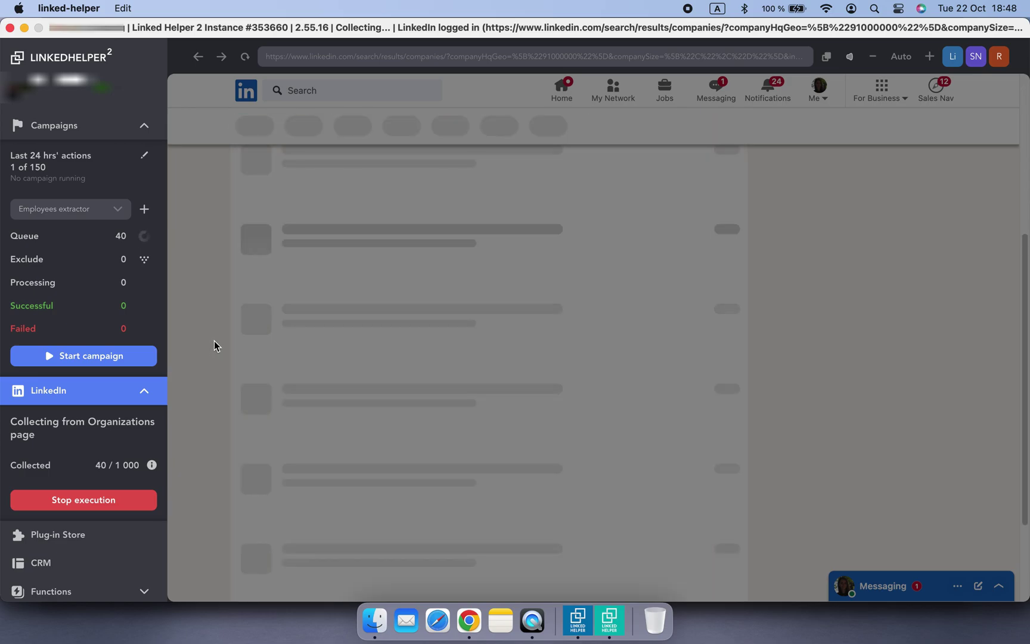
left_click(131, 506)
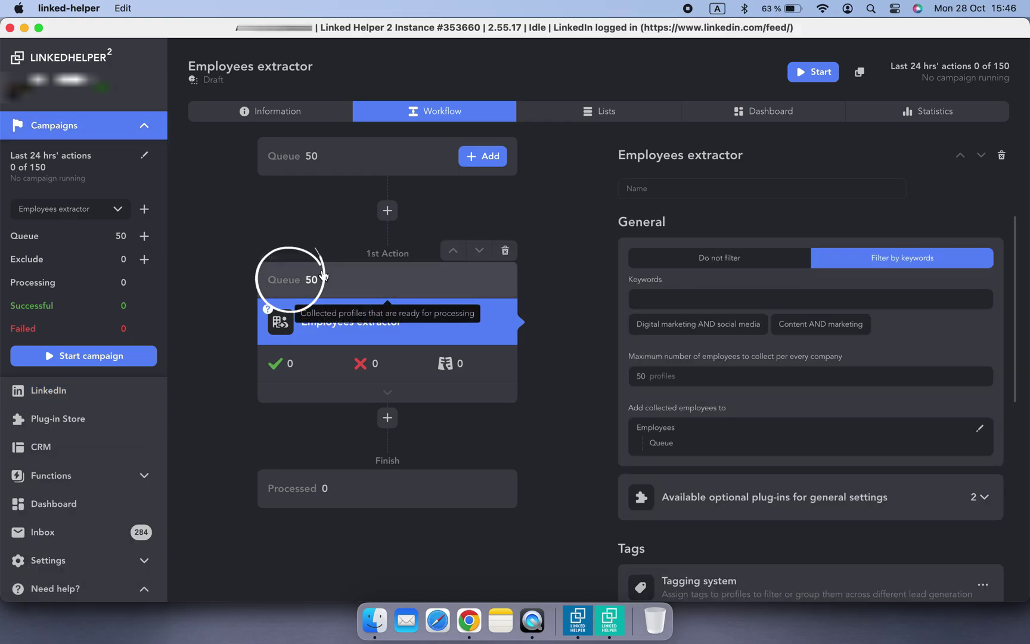
Step: Open the queue of 50 companies and exclude Instituto Europeo de Posgrado - IEP
left_click(325, 282)
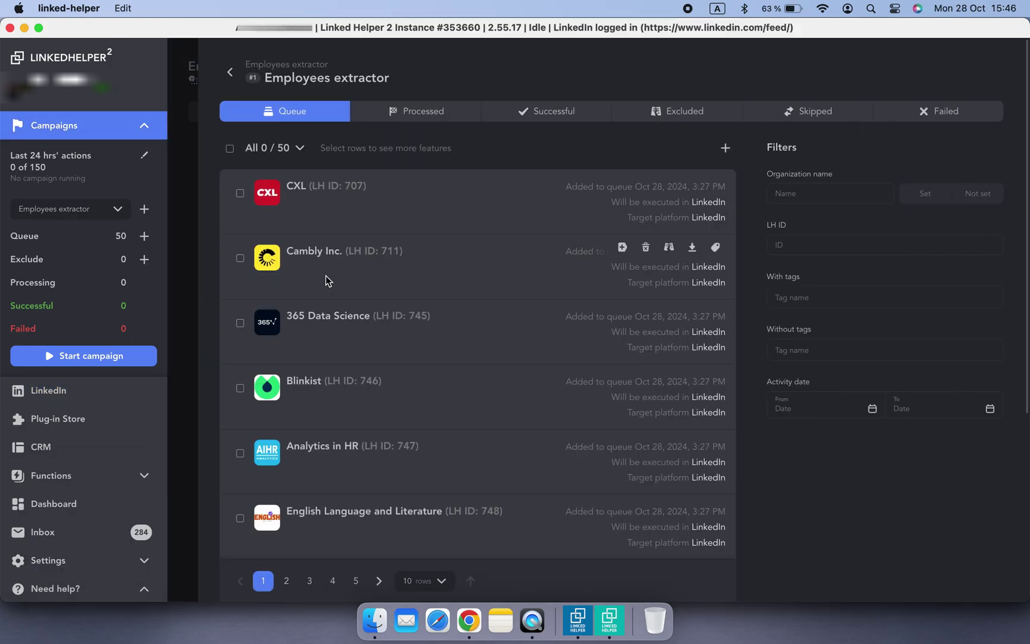
scroll(475, 300, "down", 2)
scroll(475, 294, "down", 5)
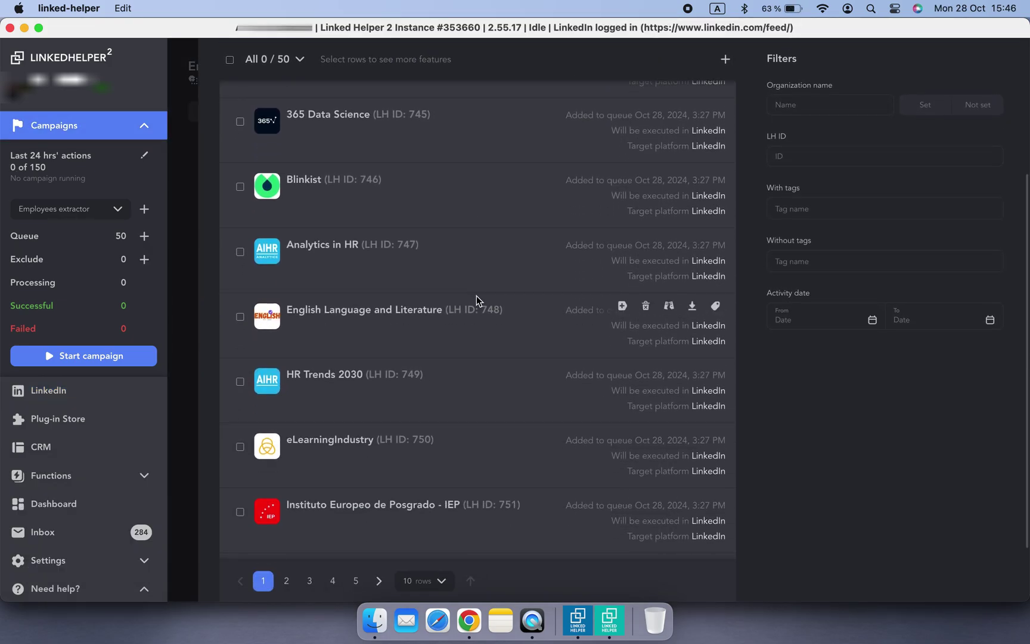
scroll(476, 295, "down", 2)
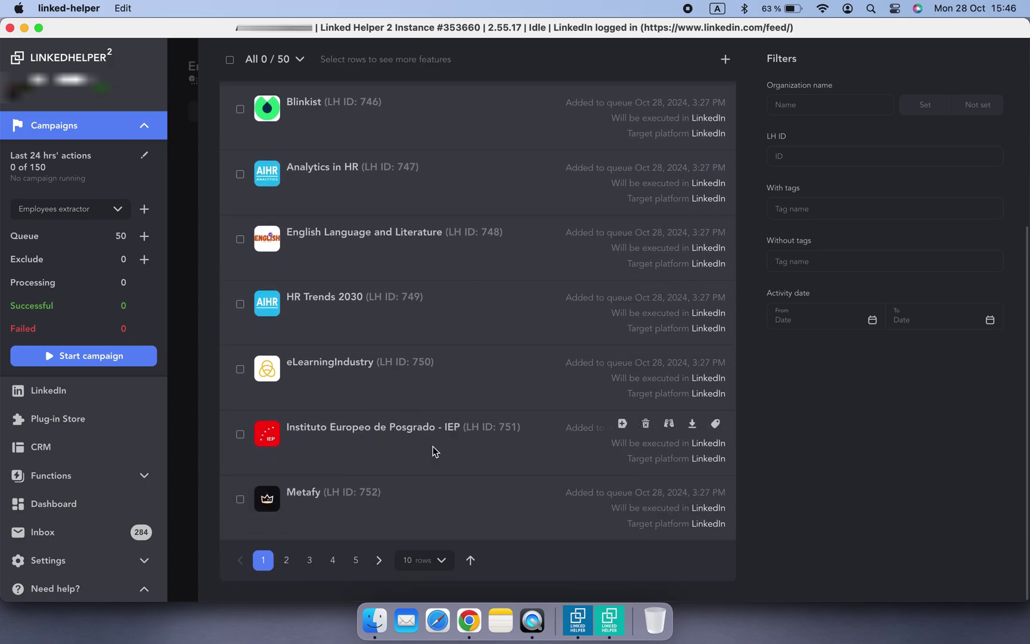
left_click(239, 436)
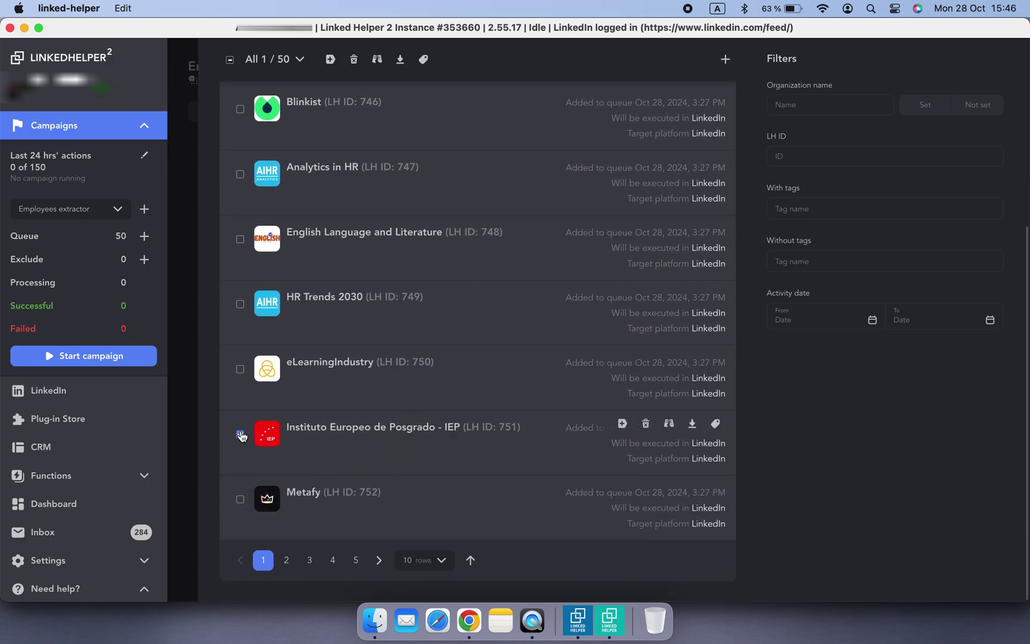
left_click(378, 61)
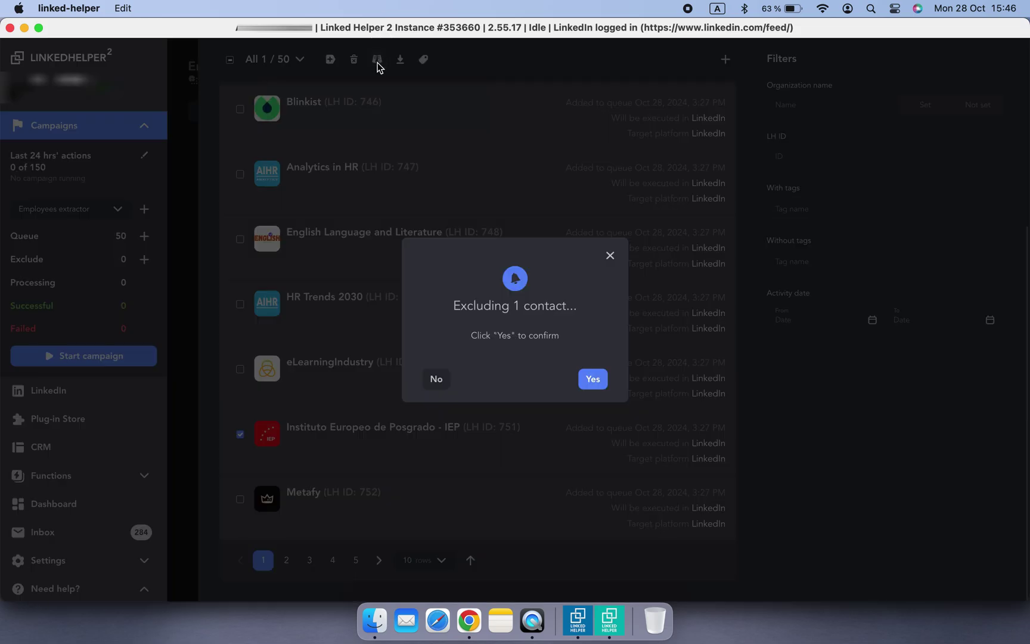
left_click(589, 376)
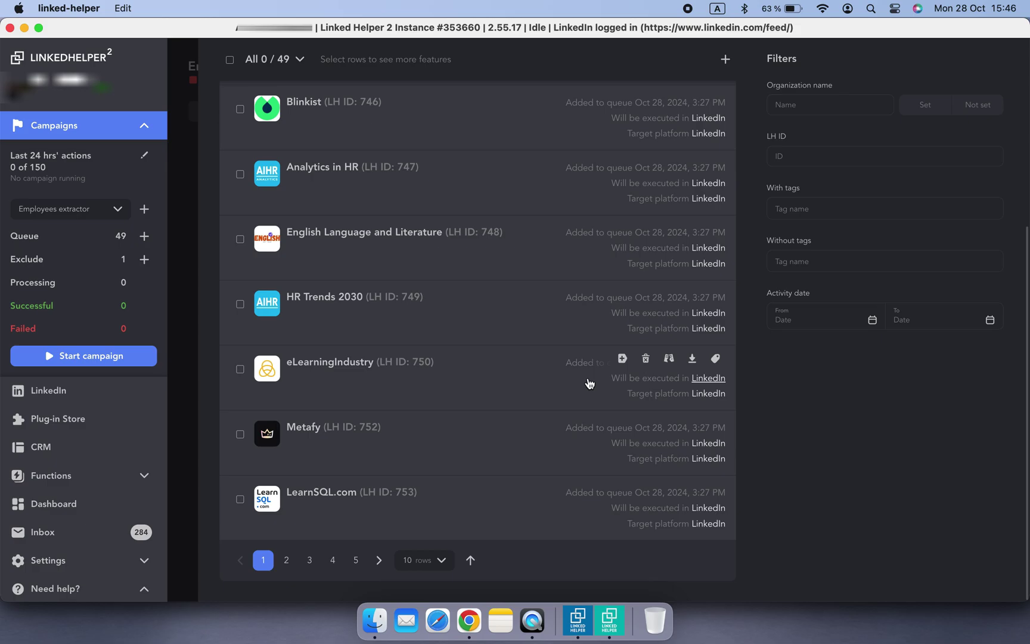
scroll(589, 383, "up", 5)
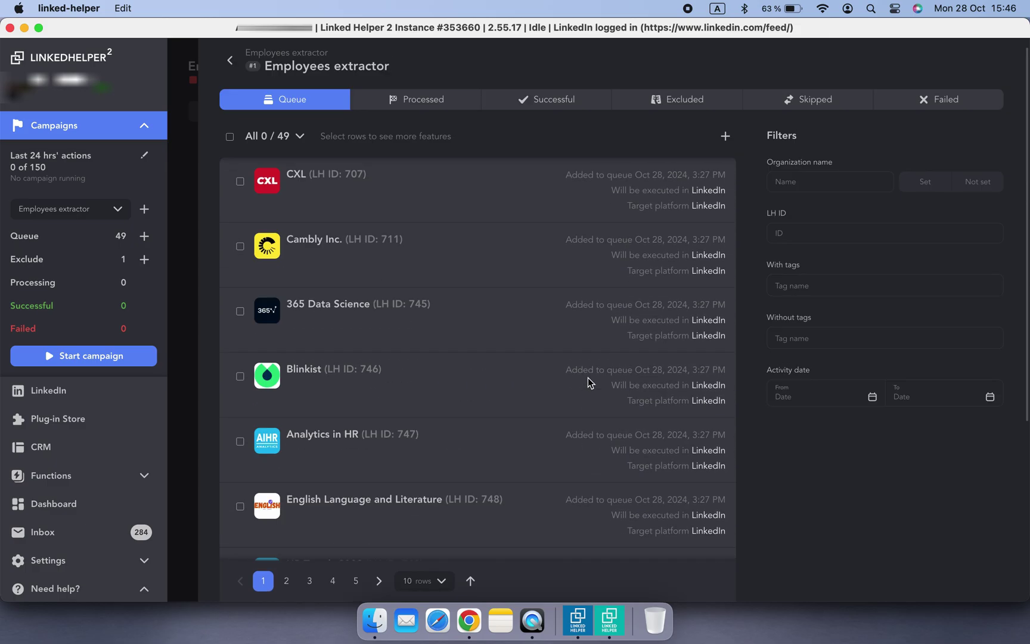
Step: Filter the queue by organization name 'insti' and exclude the three matching institutes
left_click(822, 198)
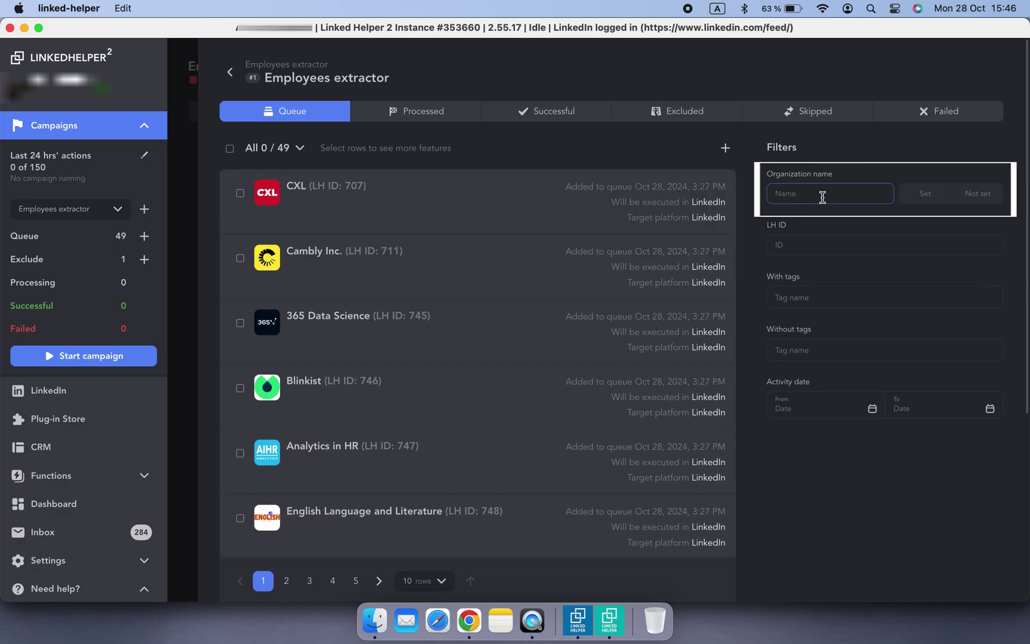
type("insti")
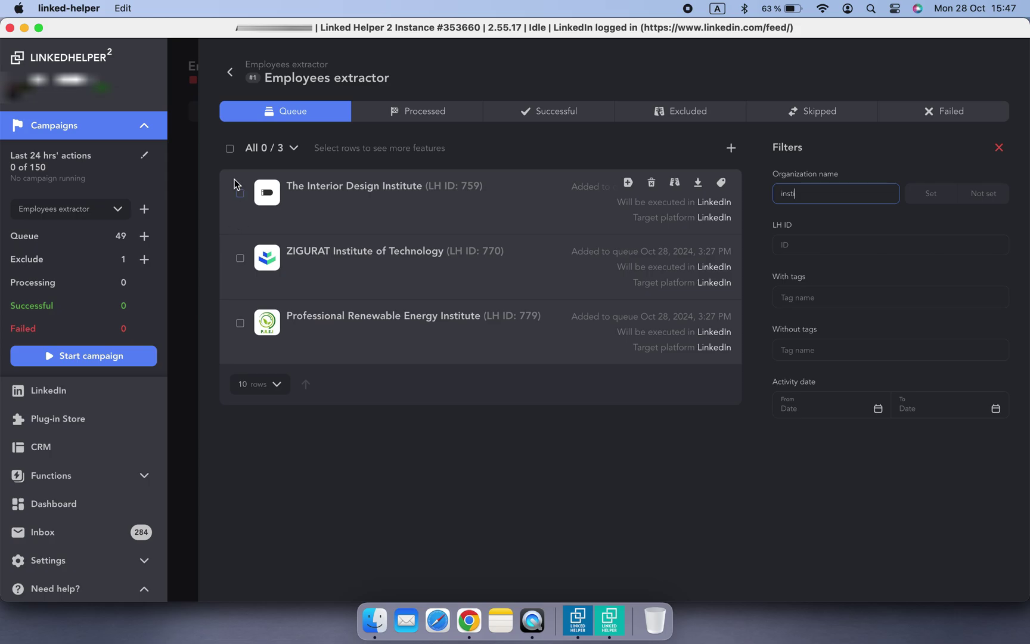
left_click(231, 149)
left_click(371, 148)
left_click(592, 376)
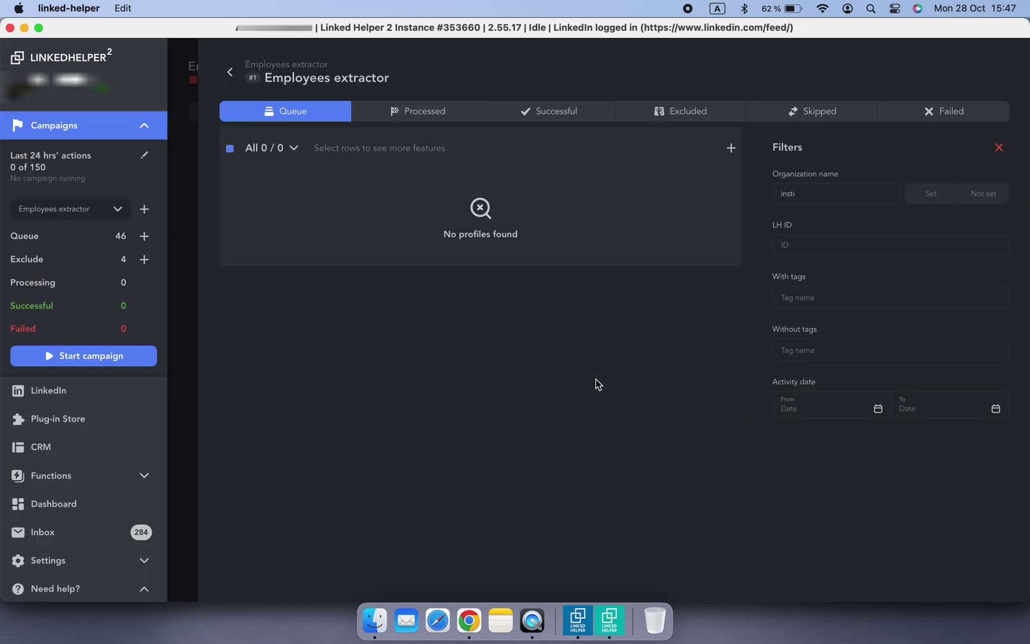
Step: Clear the filter and exclude The Call Center School and Lingokids from page 2
double_click(822, 197)
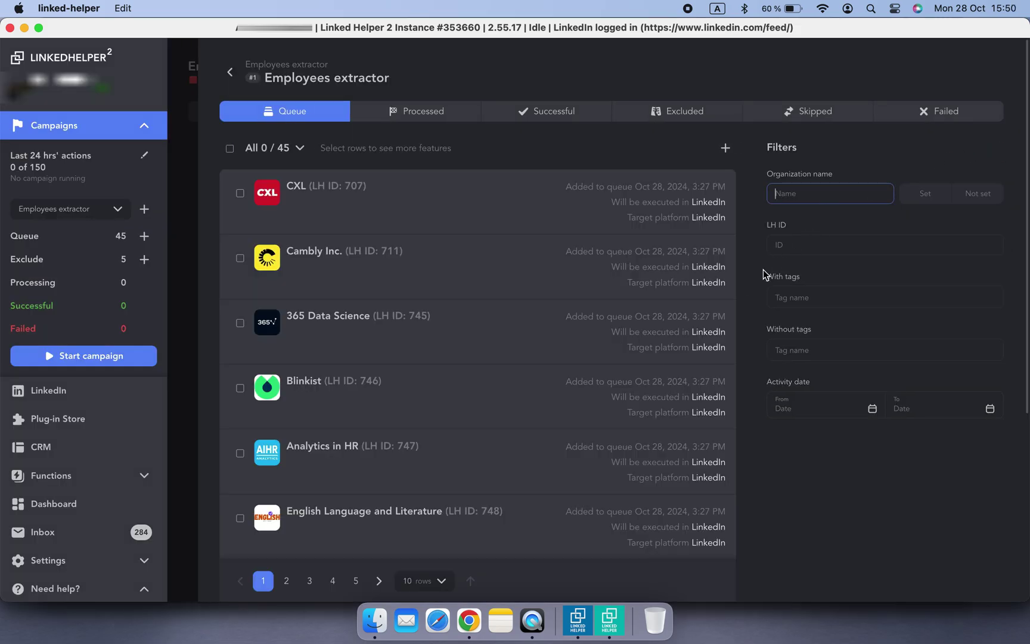
scroll(542, 413, "down", 2)
scroll(542, 412, "down", 3)
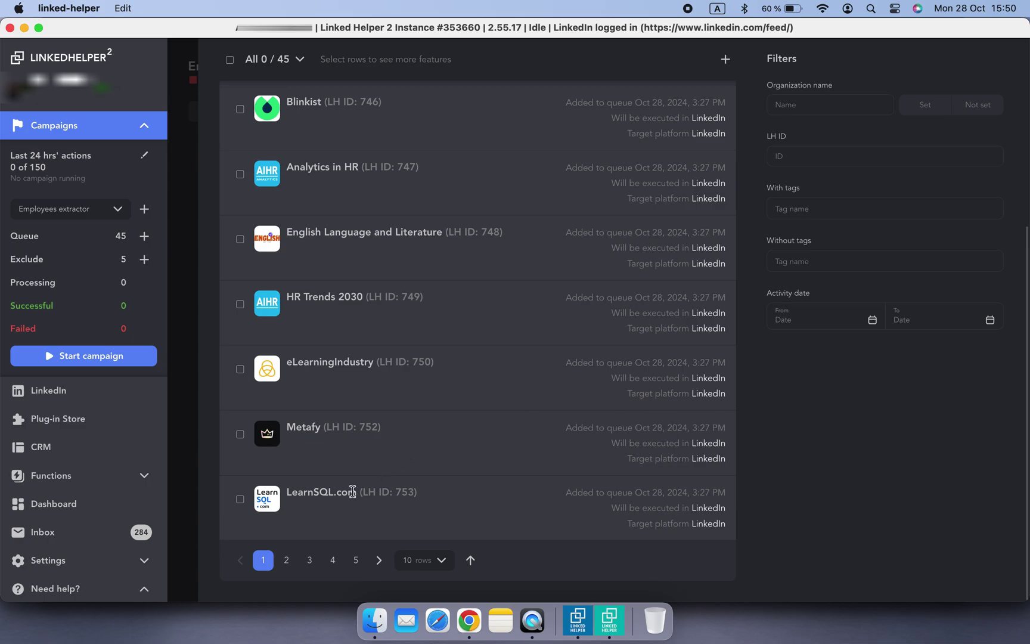
left_click(286, 560)
left_click(239, 434)
scroll(516, 459, "up", 1)
scroll(516, 460, "up", 5)
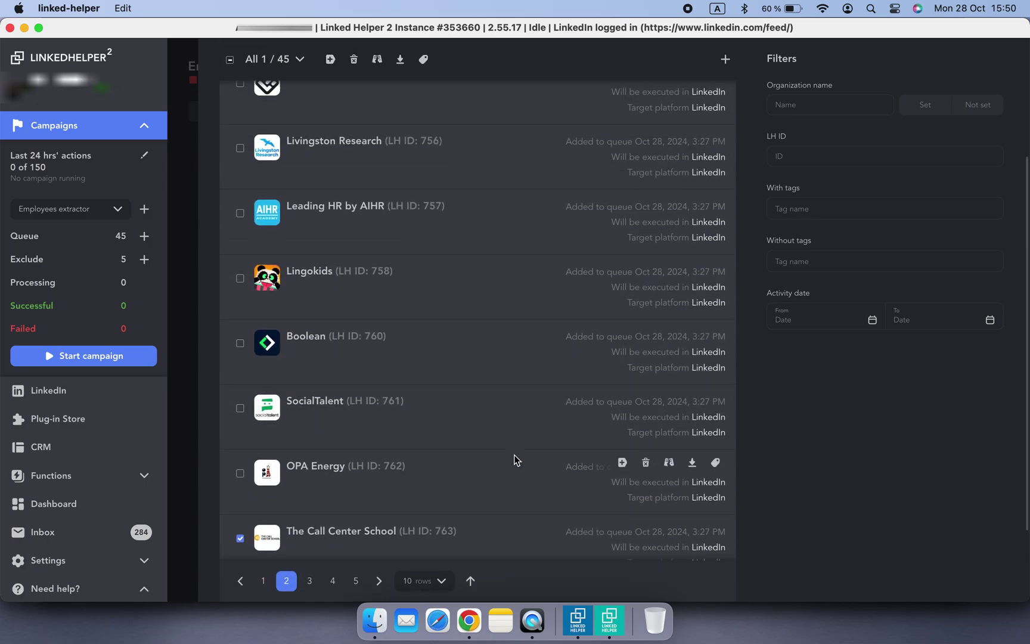
scroll(516, 459, "up", 2)
left_click(241, 454)
left_click(376, 148)
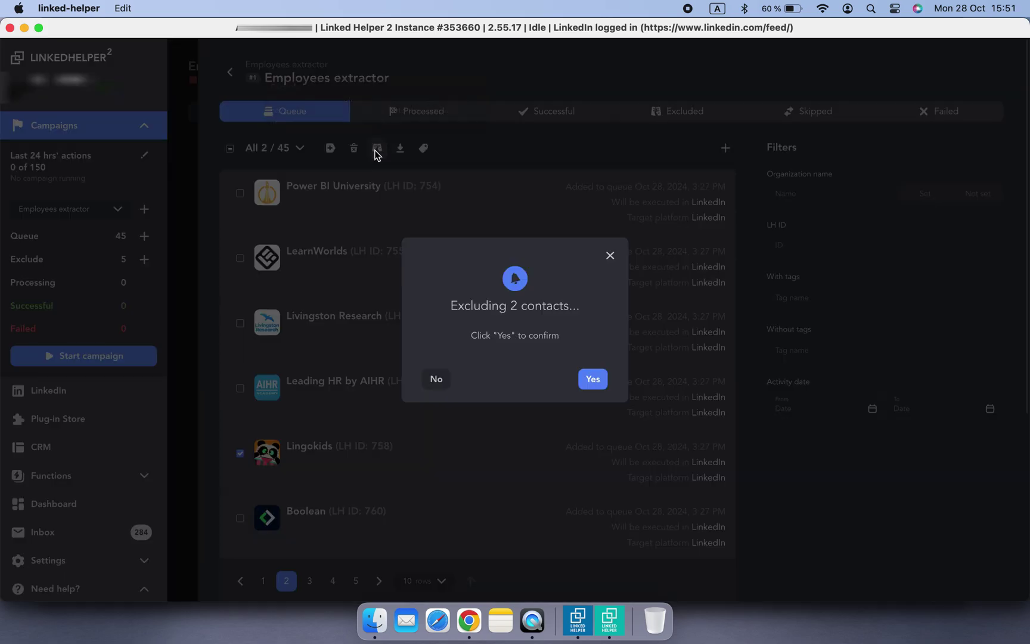
left_click(587, 379)
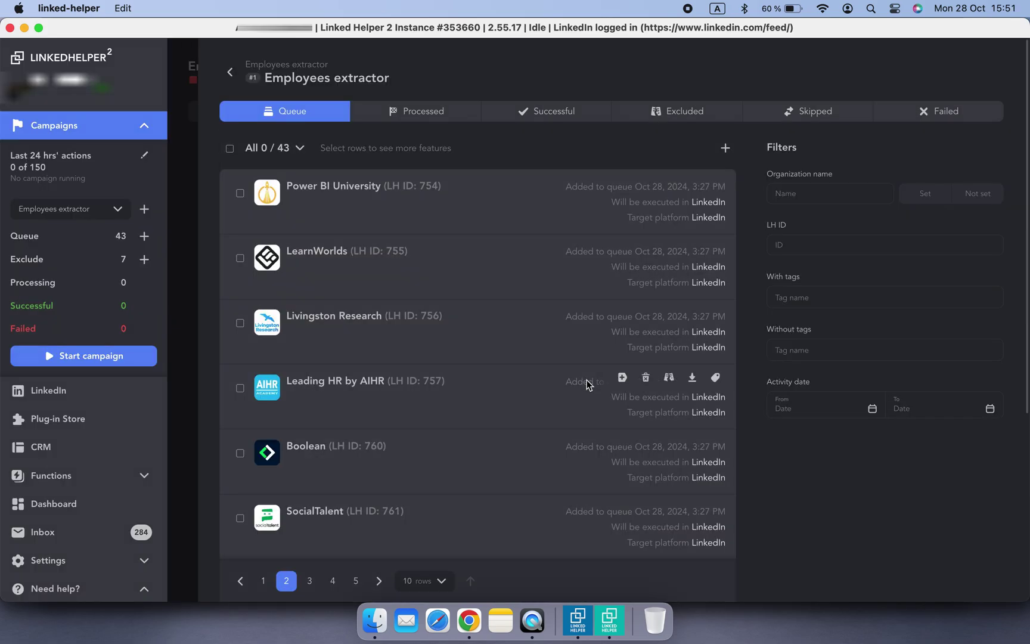
left_click(230, 72)
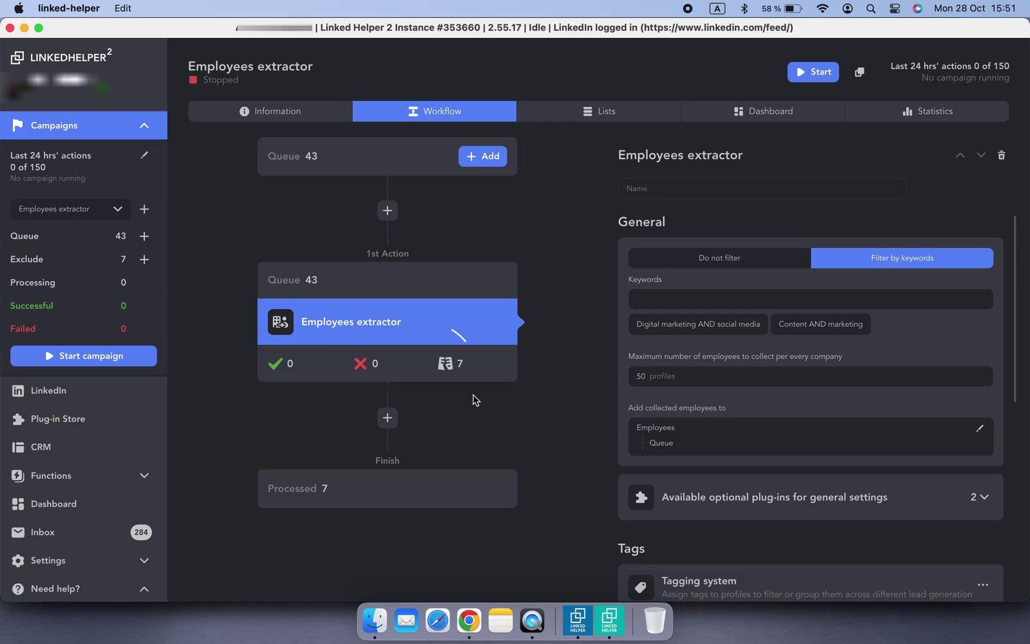
Step: Review the list of 7 excluded companies, then start the Employees extractor campaign
left_click(480, 369)
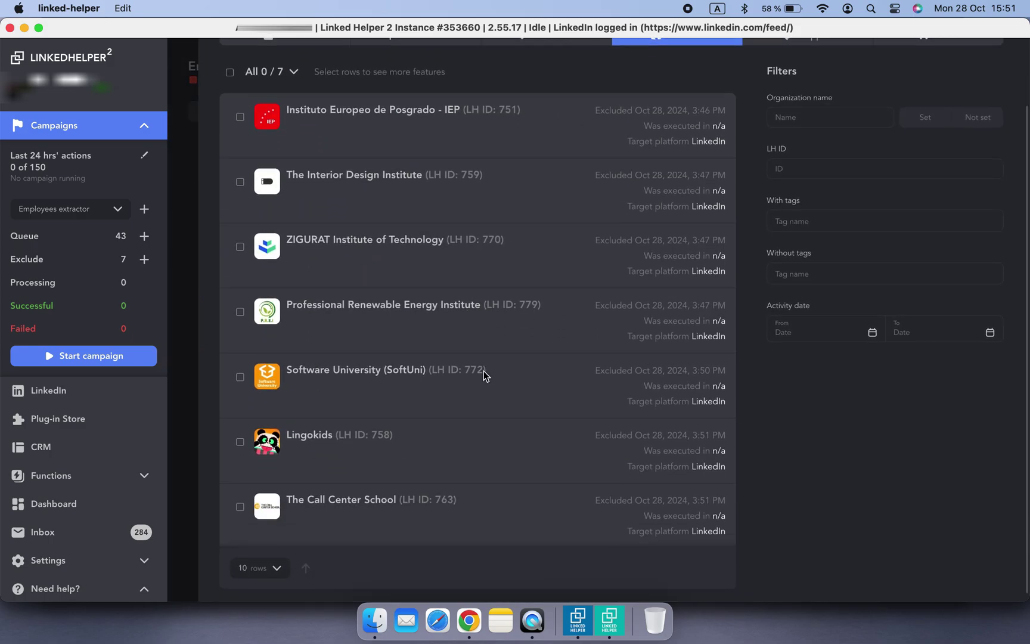
scroll(483, 371, "up", 3)
left_click(178, 239)
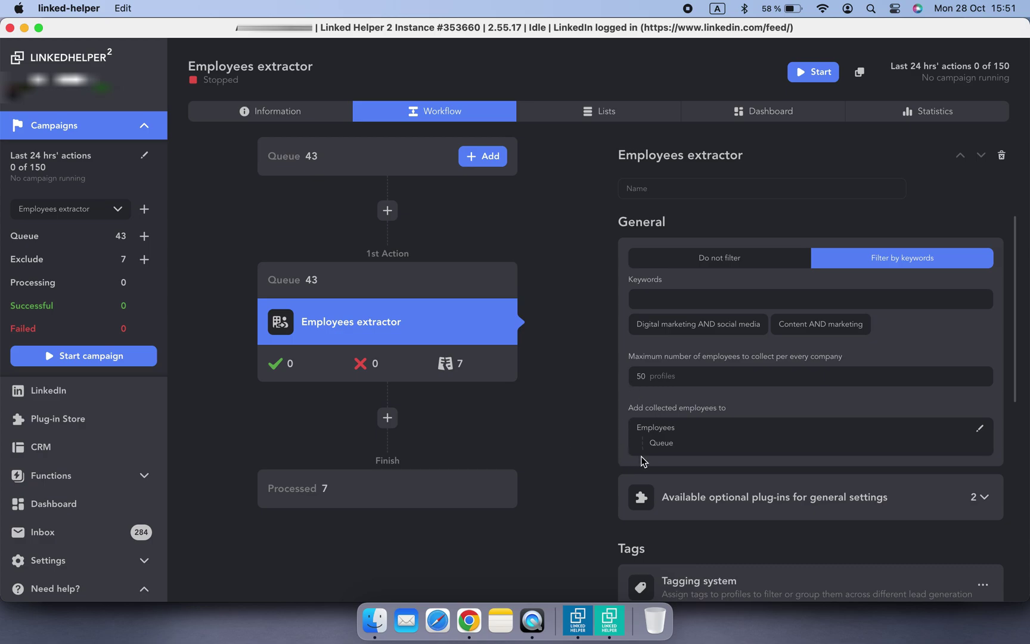
left_click(97, 356)
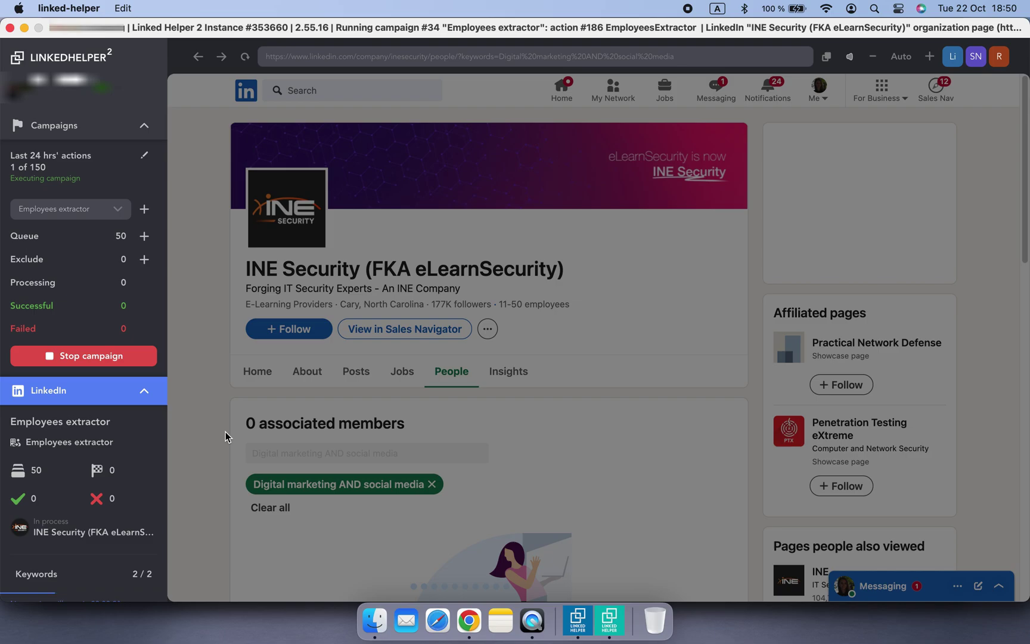
Step: Watch the campaign collect IxDF employees until the 'Action executed' toast appears
scroll(83, 490, "down", 3)
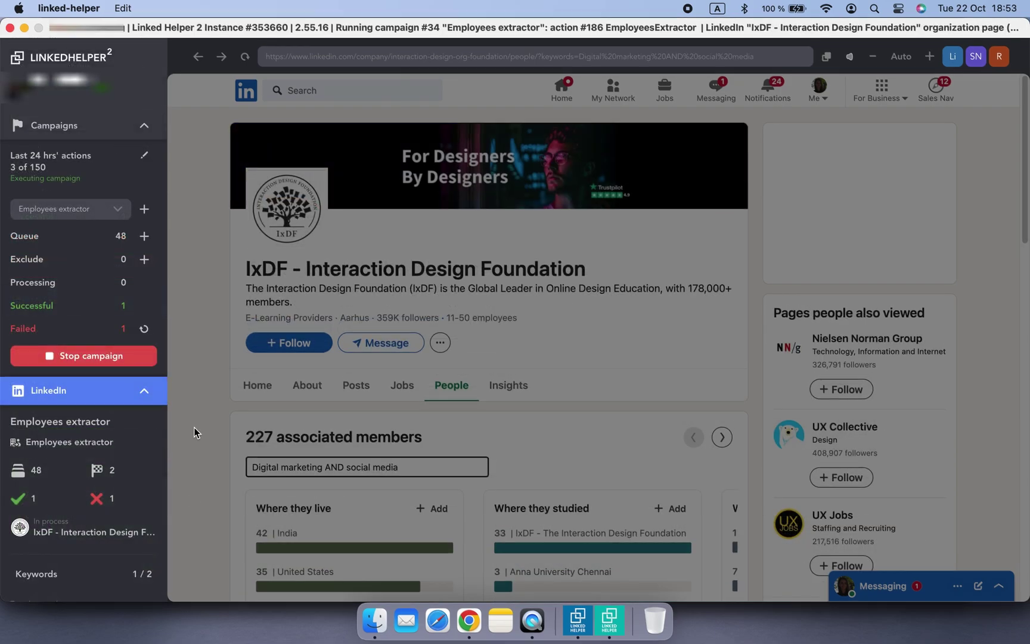
scroll(147, 418, "down", 5)
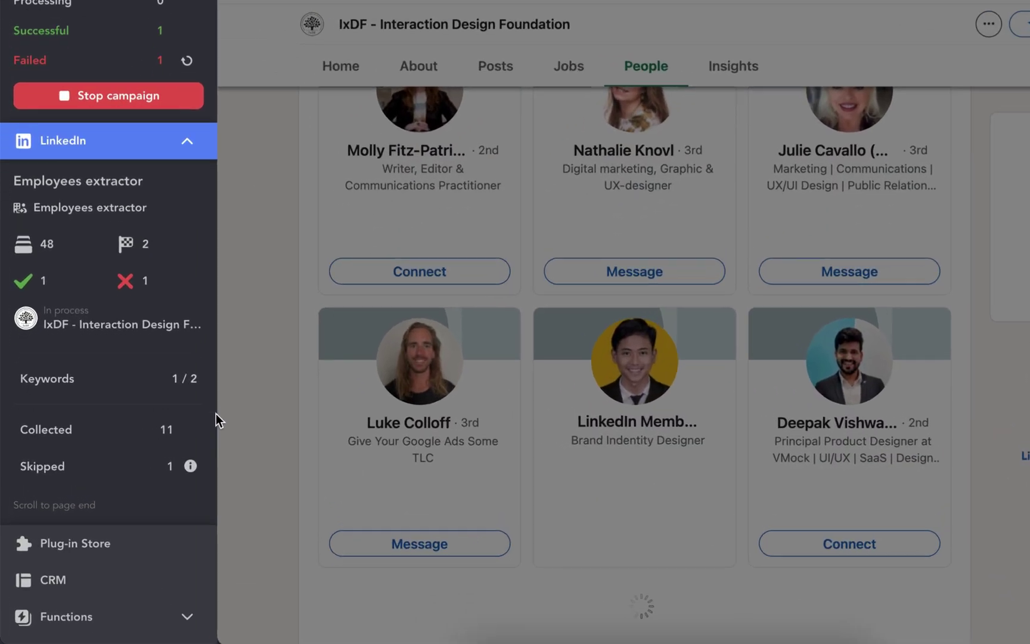
mouse_move(142, 466)
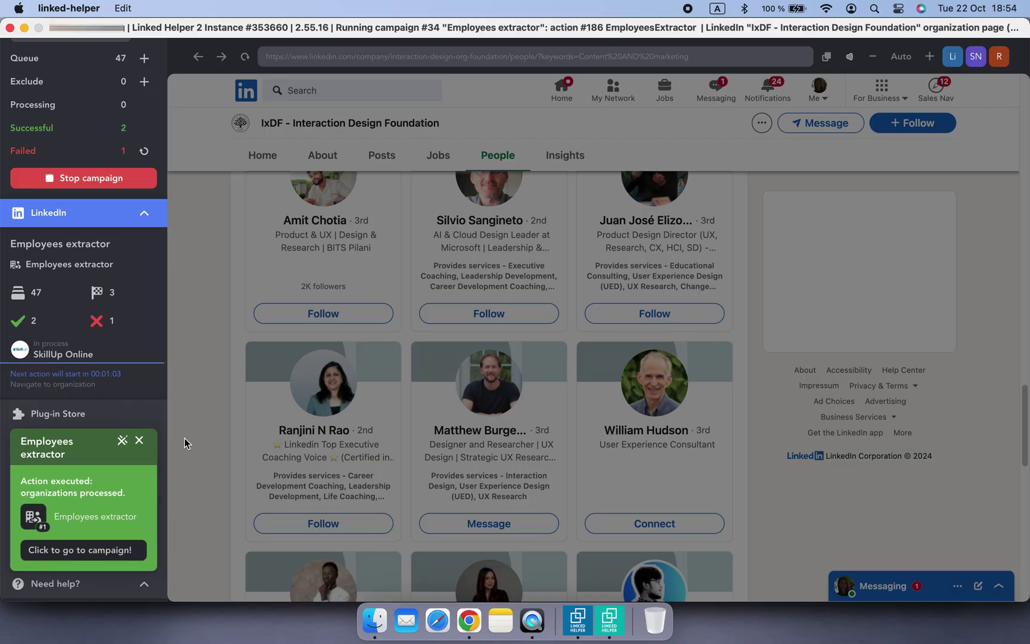
scroll(131, 386, "up", 5)
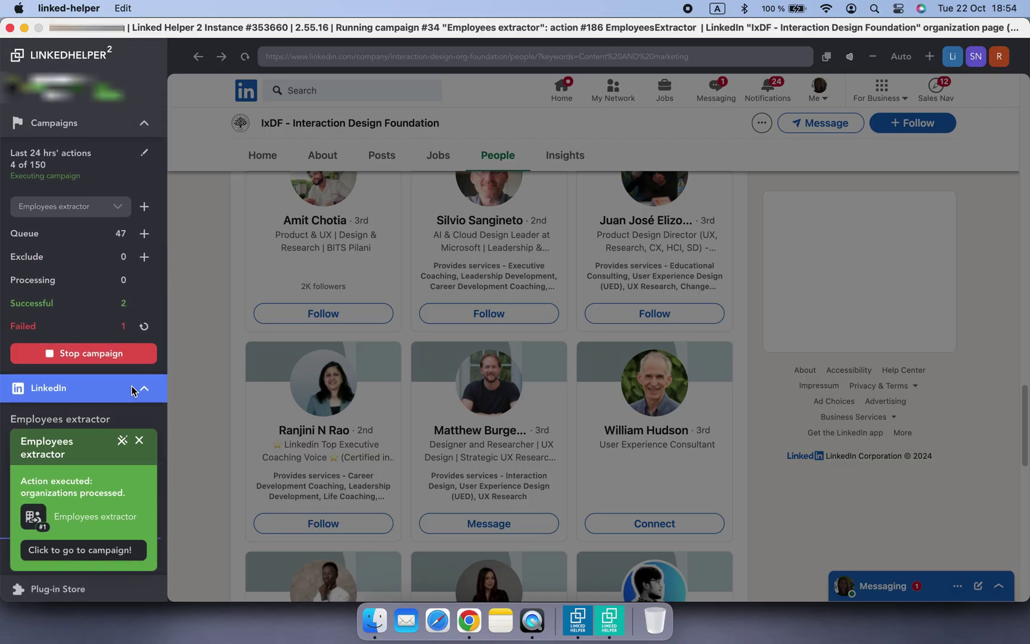
Step: Review the successfully processed organizations and stop the Employees extractor campaign
left_click(109, 130)
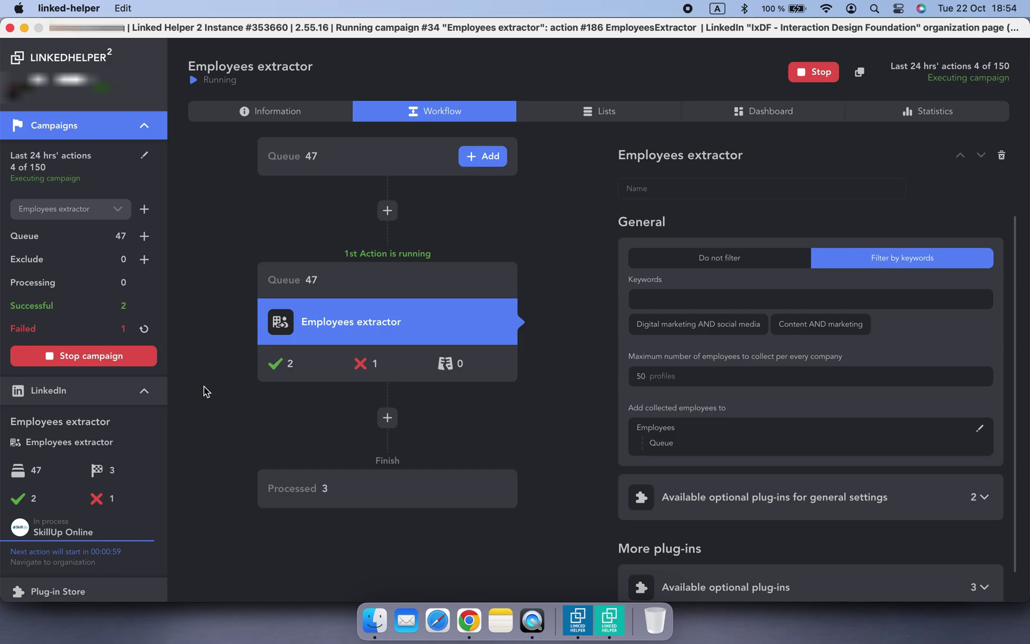
left_click(276, 366)
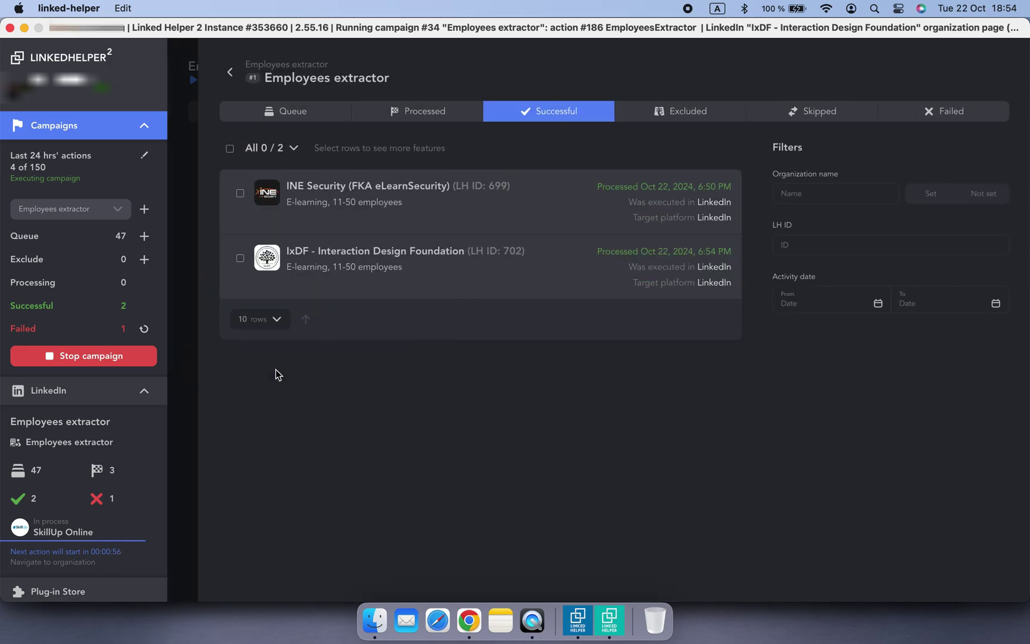
left_click(182, 399)
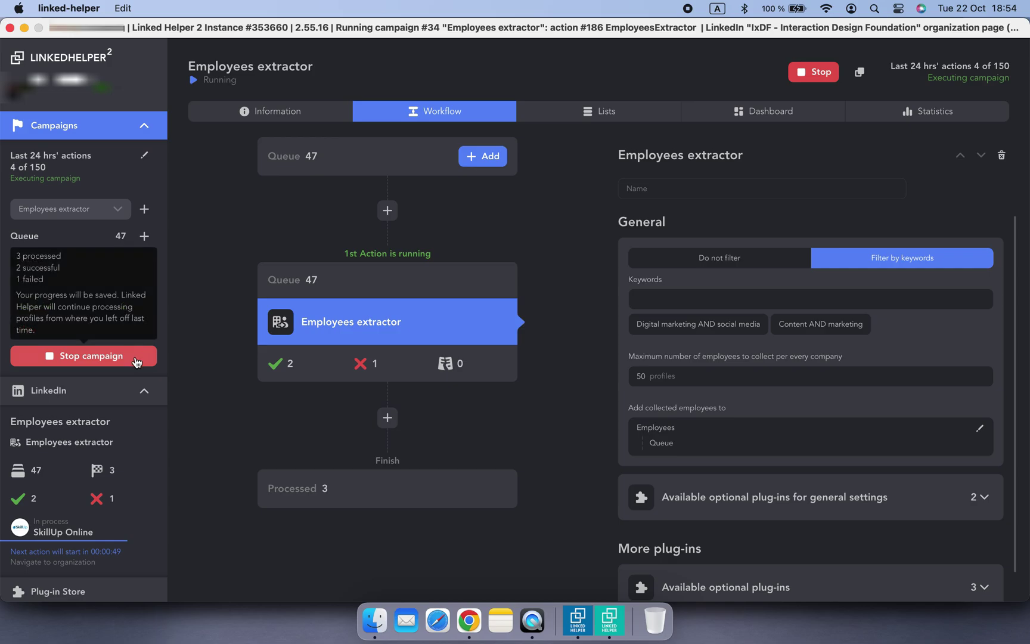
left_click(136, 357)
Step: Switch to the Employees campaign and page through its queue of 51 profiles
left_click(107, 209)
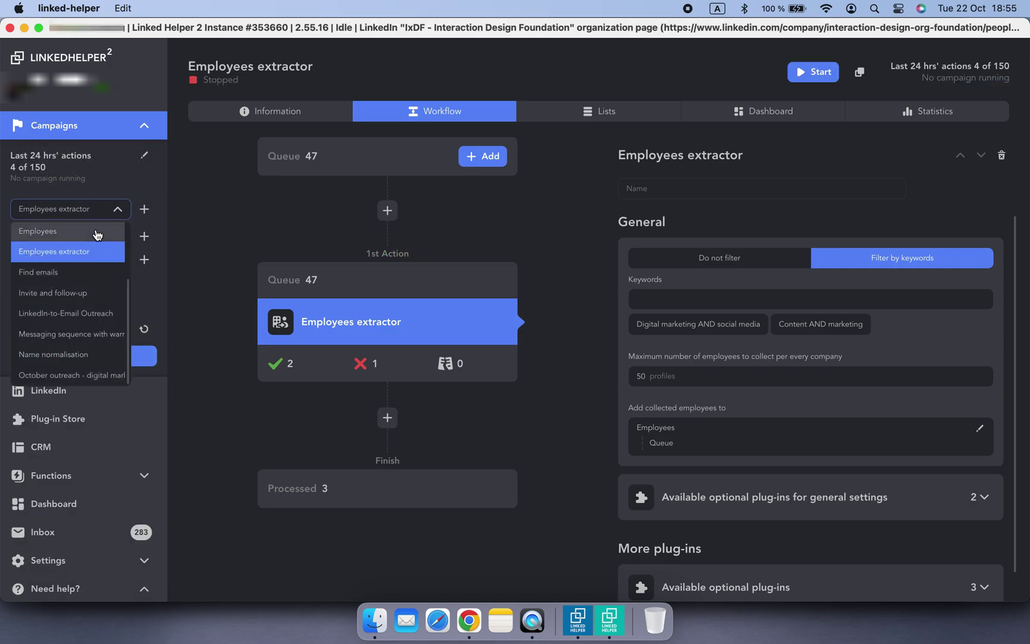
left_click(99, 229)
left_click(319, 282)
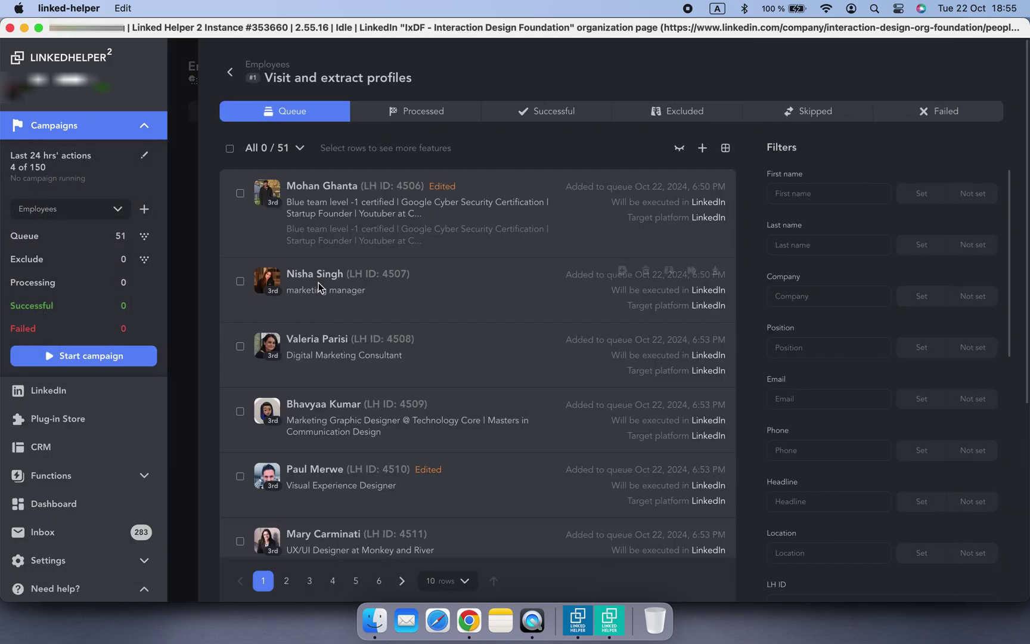
scroll(533, 402, "down", 5)
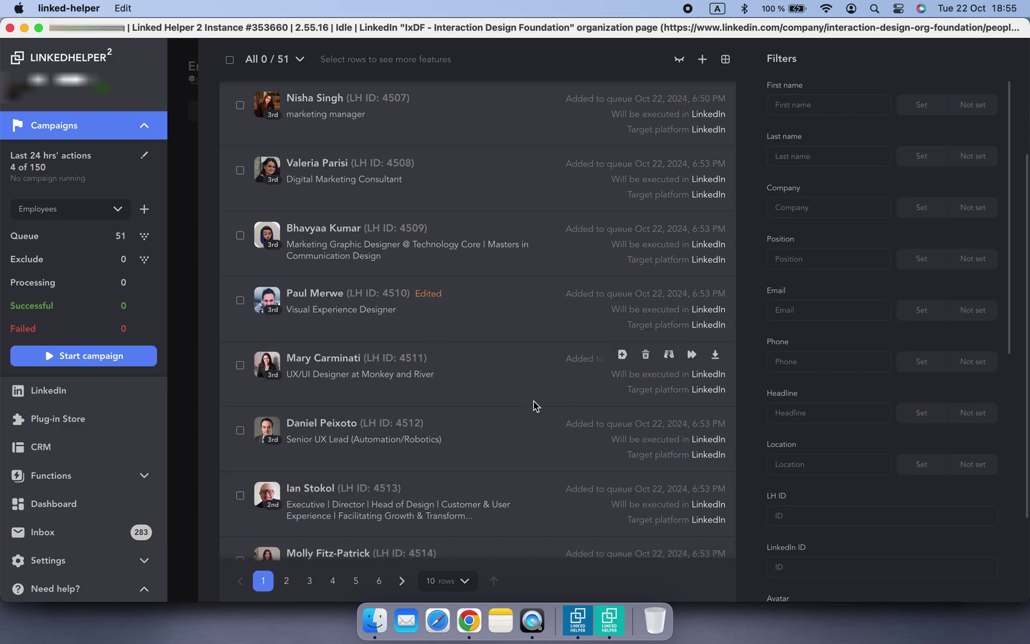
left_click(402, 561)
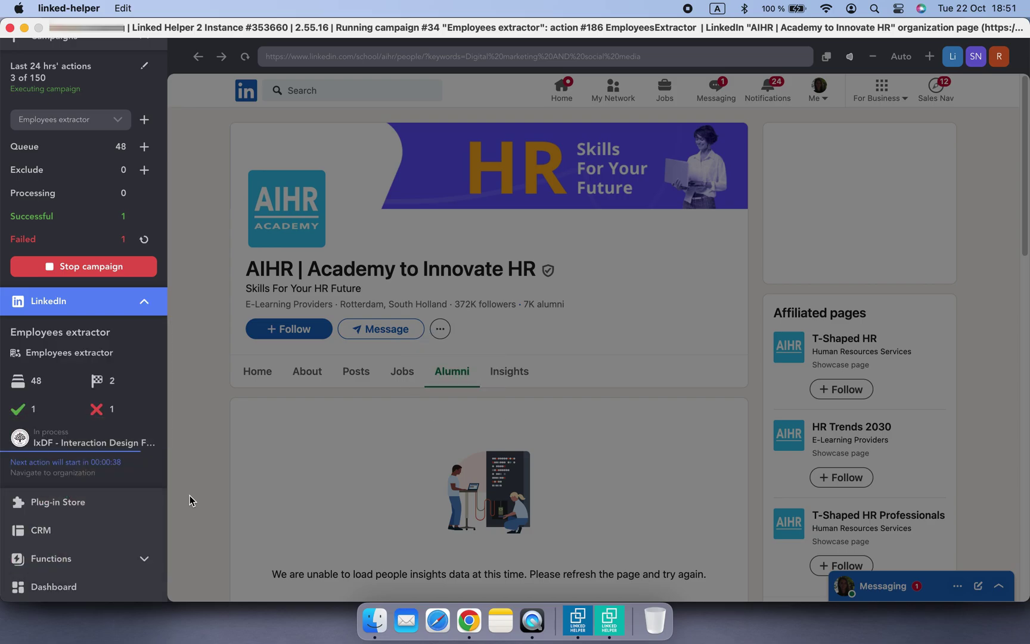
Step: Check the failed organization's wrong-page error details
scroll(166, 477, "up", 3)
left_click(101, 422)
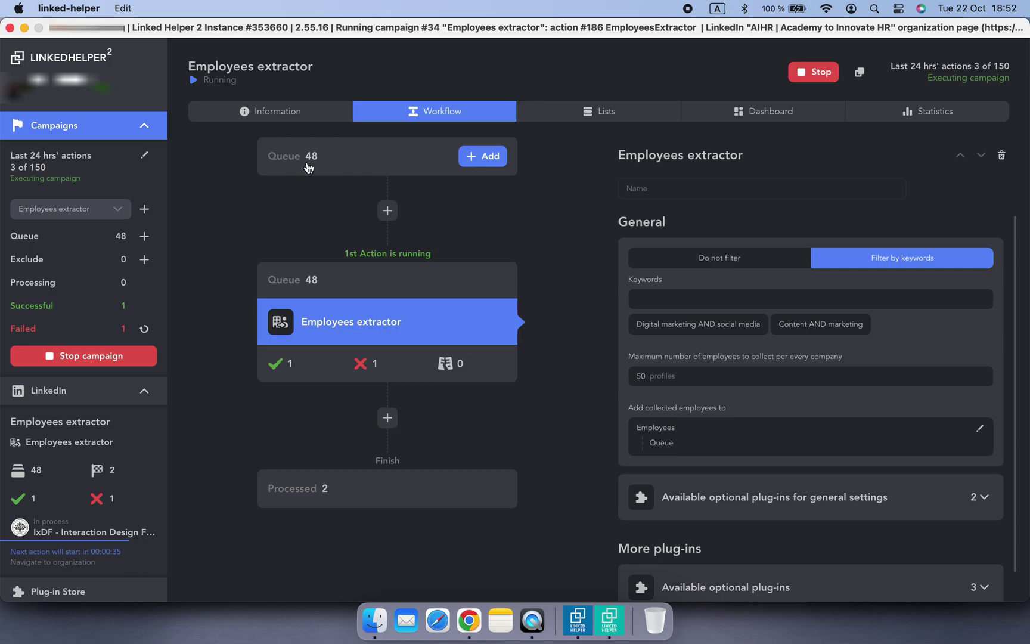
left_click(391, 371)
left_click(452, 243)
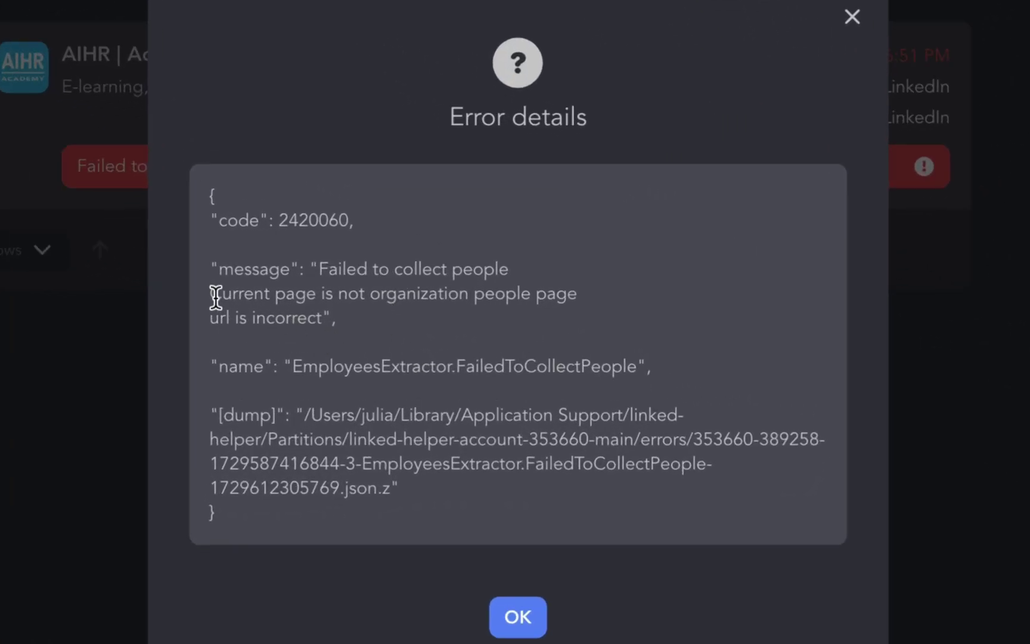
left_click_drag(215, 296, 607, 296)
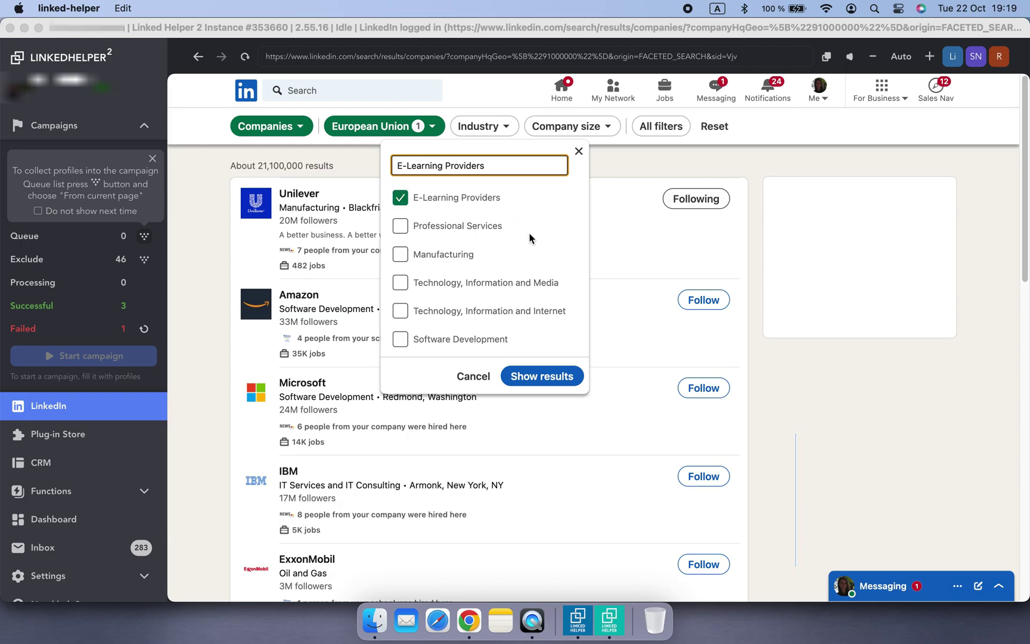
Step: Filter the search to E-Learning Providers with 501-1000 and 1001-5000 employees
left_click(536, 377)
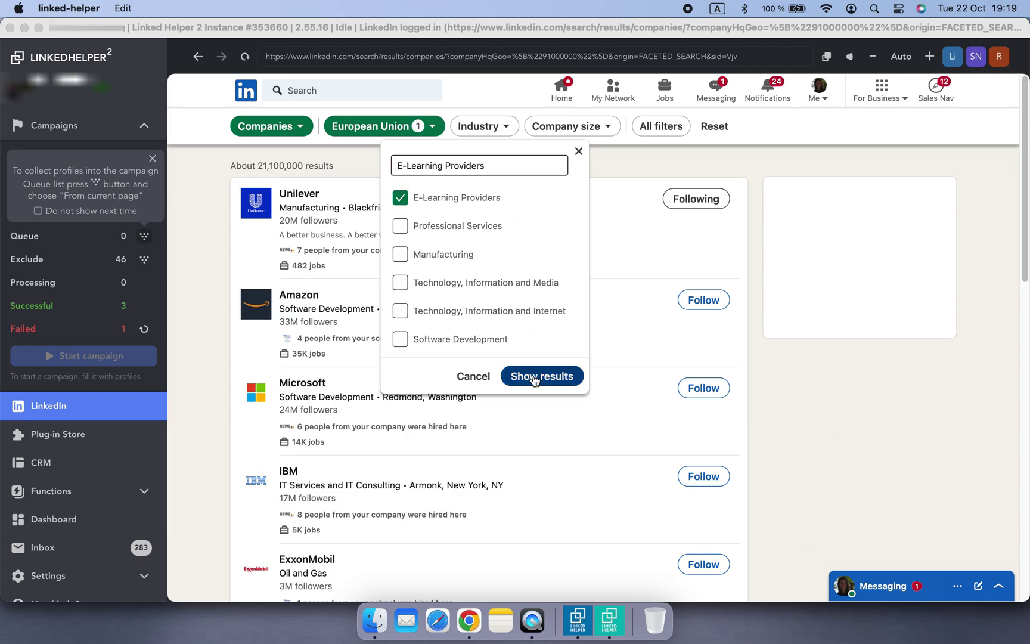
left_click(670, 126)
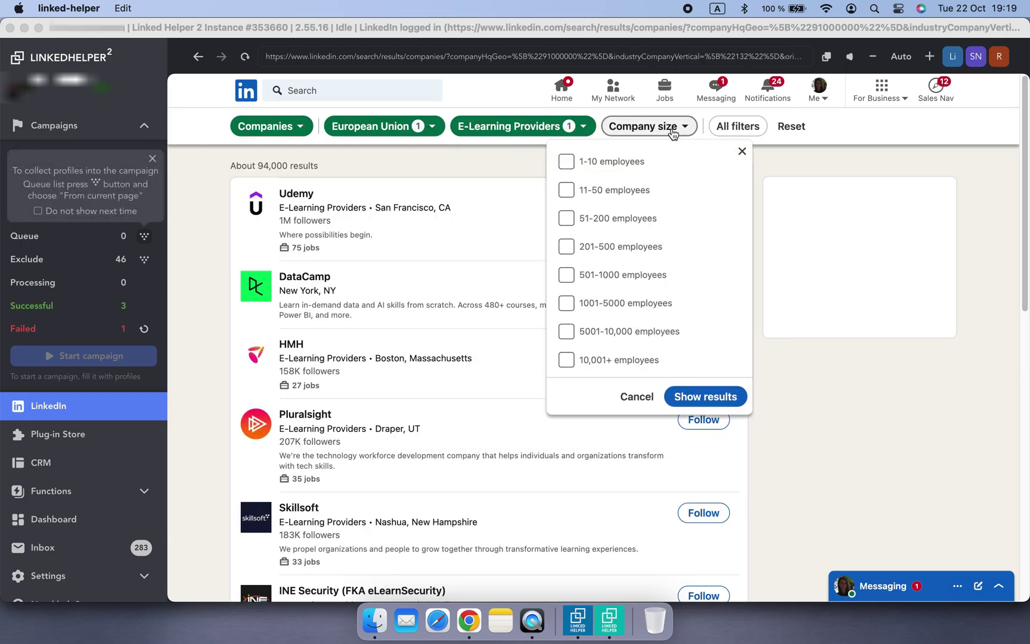
left_click(647, 278)
left_click(666, 312)
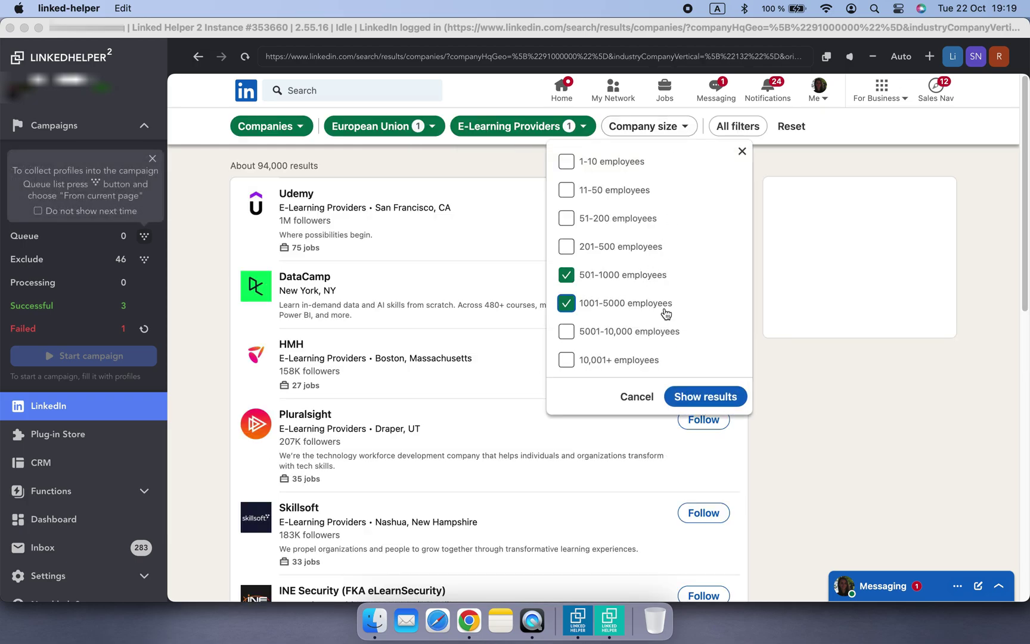
left_click(718, 397)
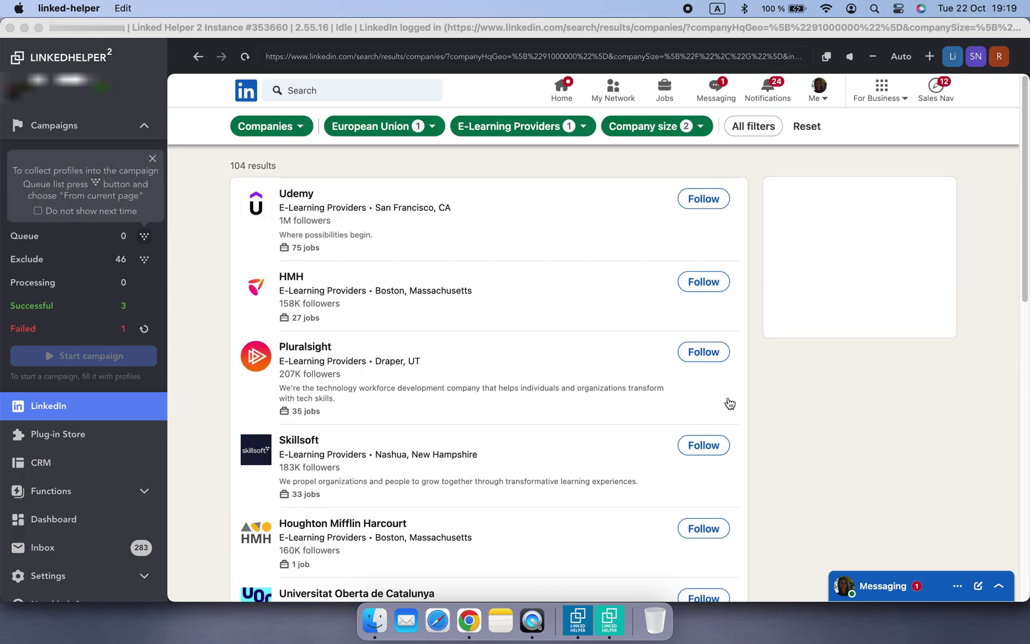
Step: Collect the search results into the Employees extractor queue, stopping at 30 companies
left_click(144, 236)
left_click(104, 266)
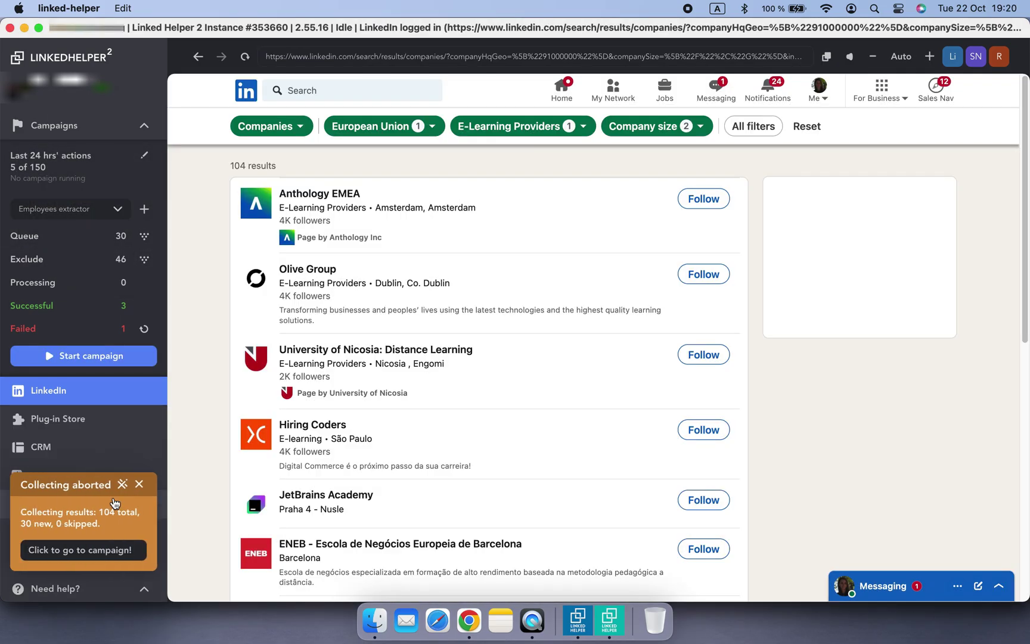
left_click(84, 500)
left_click(91, 131)
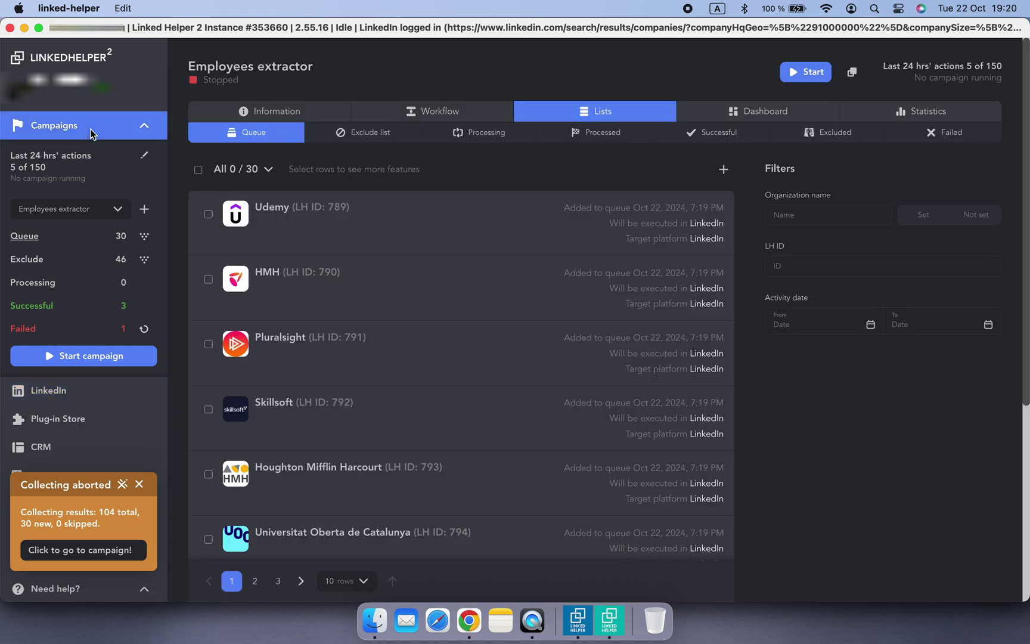
Step: Set the maximum employees collected per company to 1000
left_click(454, 109)
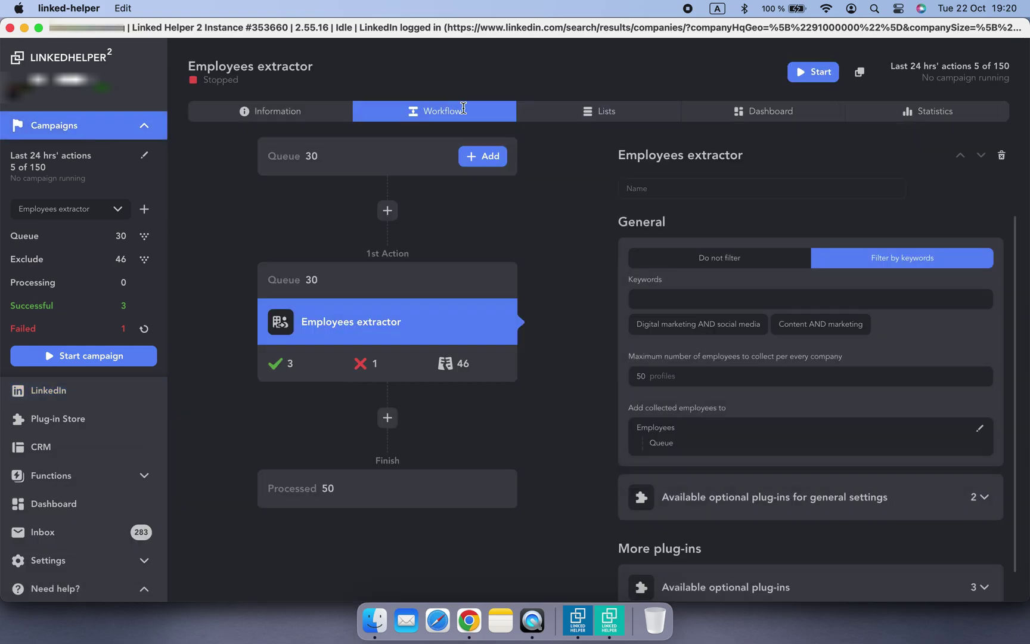
left_click(710, 377)
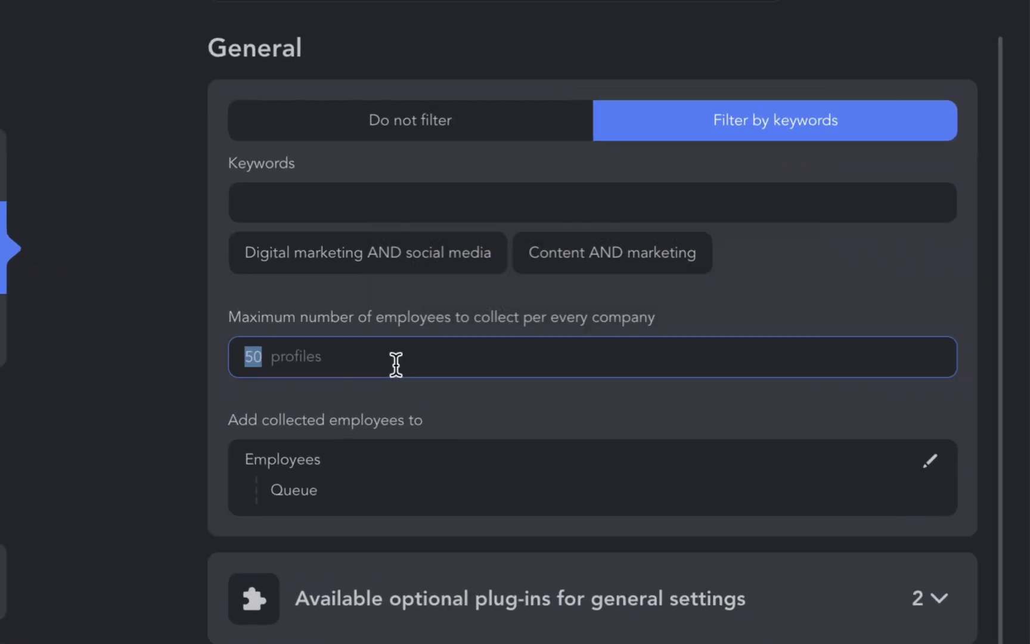
type("1000")
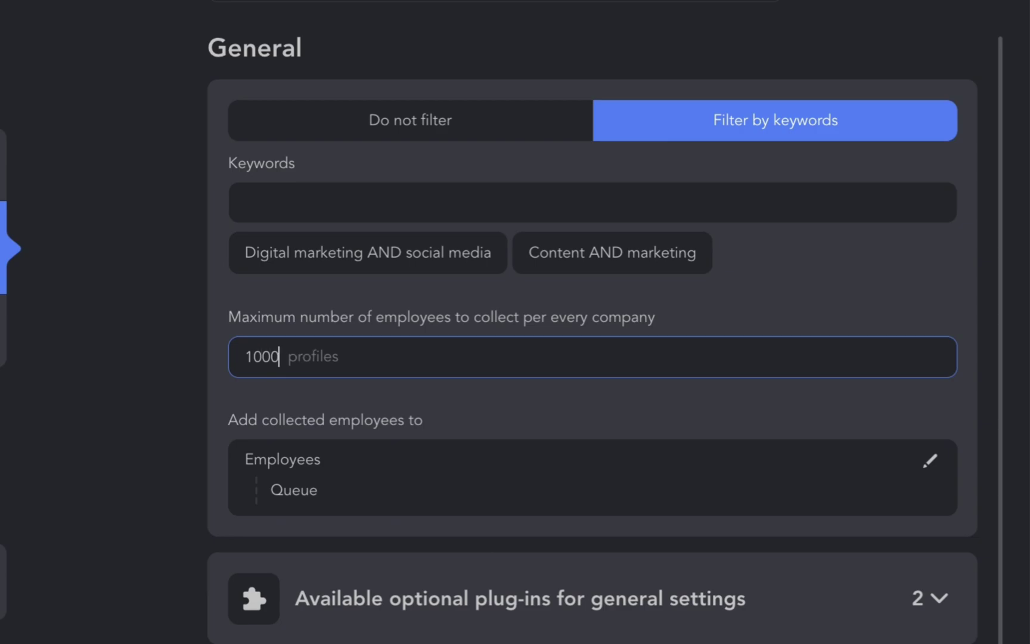
left_click(128, 396)
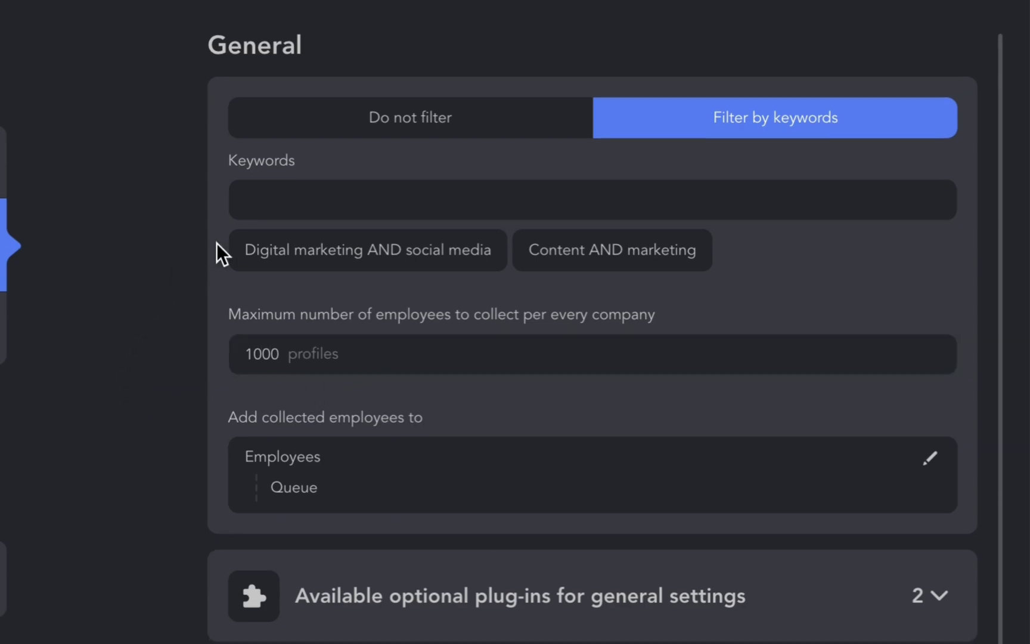
Step: Replace the AND keywords with 'Digital marketing OR social media', 'Content OR marketing', 'marketing manager OR head of marketing', then start
left_click(336, 204)
left_click(494, 252)
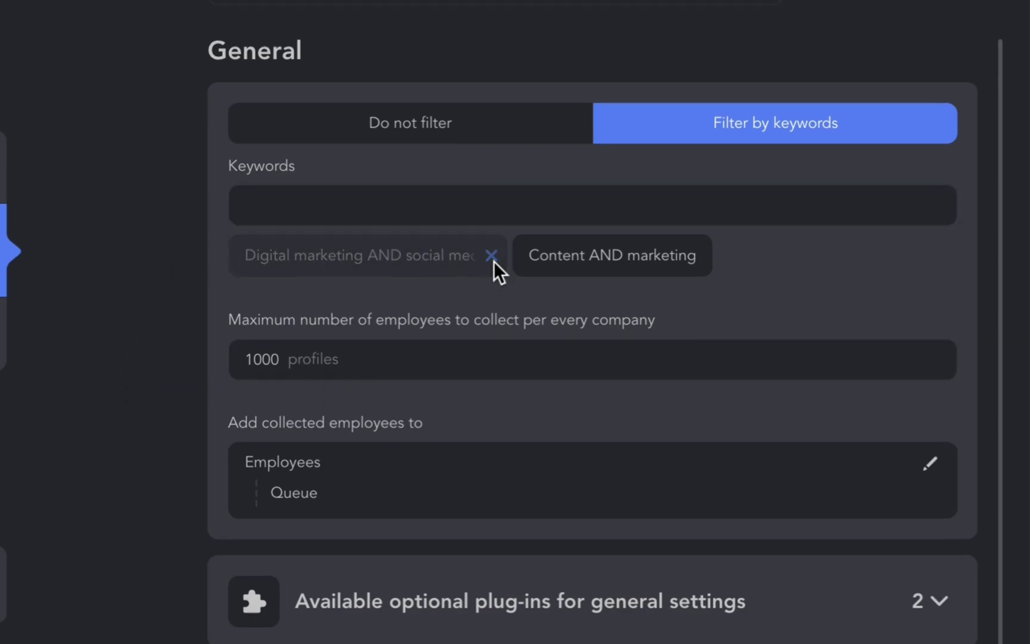
left_click(411, 255)
left_click(421, 208)
type("Digital")
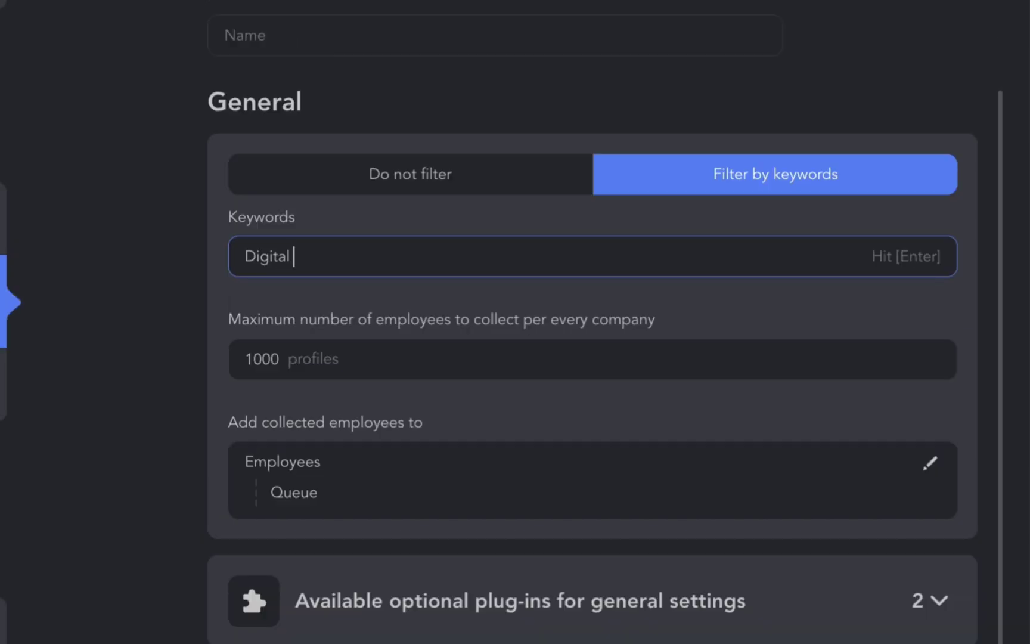
type(" marketing OR social media")
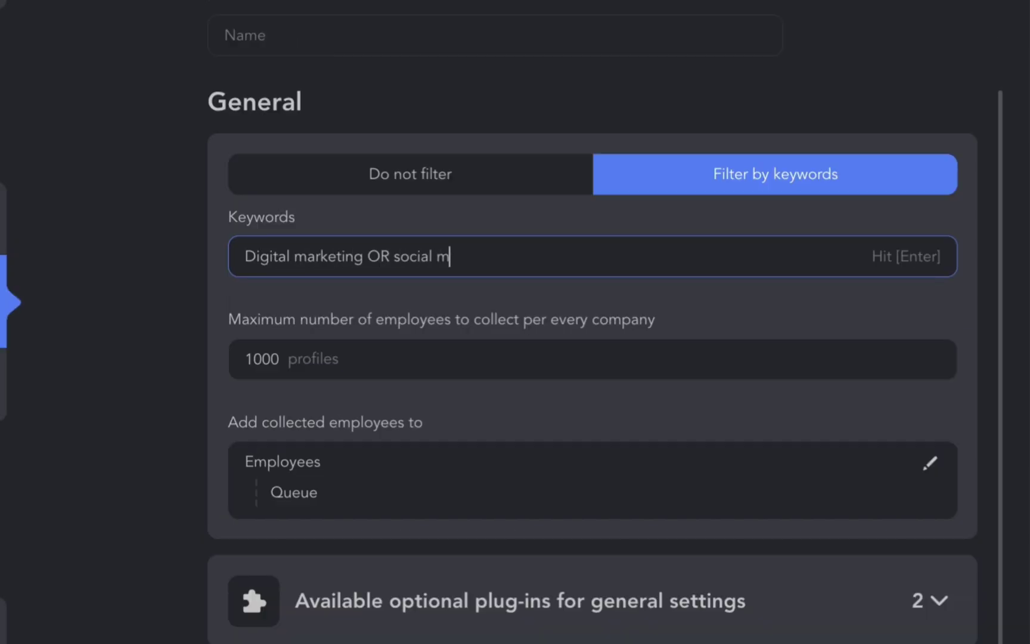
key("Return")
type("Content OR marketing")
key("Return")
type("marketing manager")
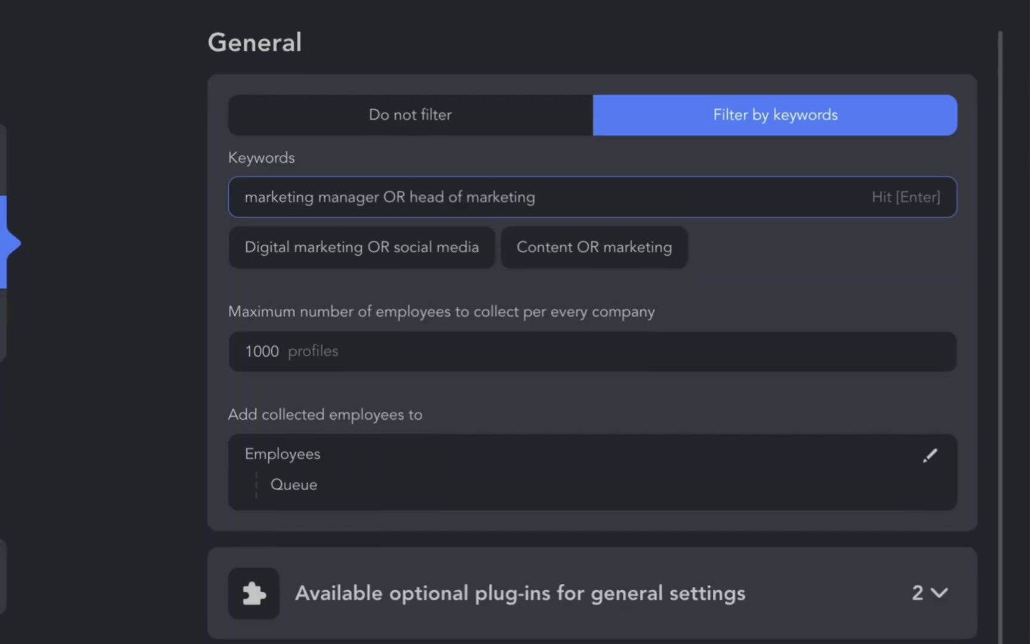
type(" OR head of marketing")
key("Return")
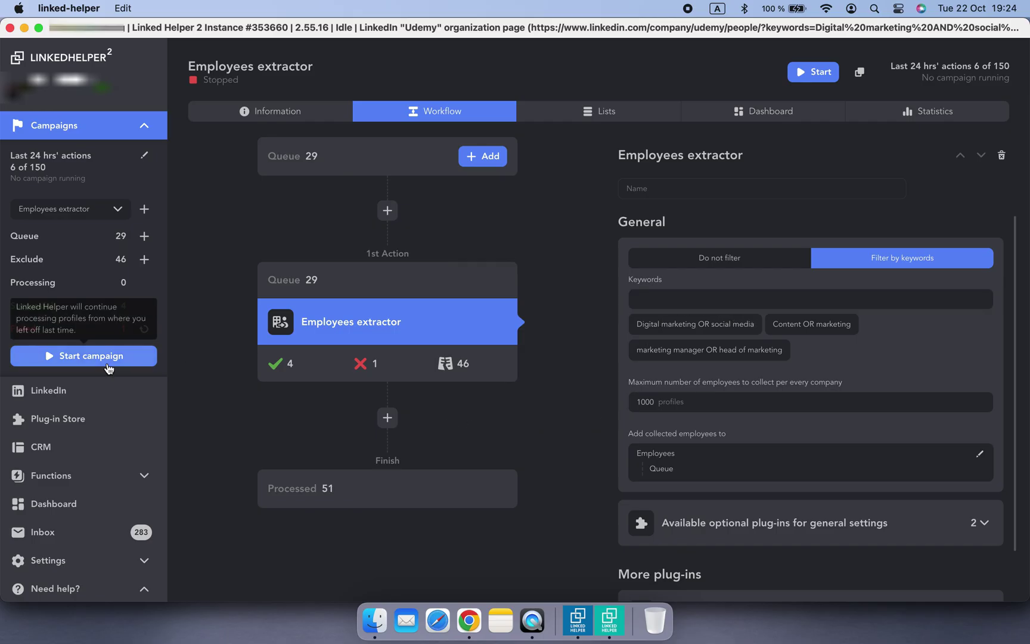
left_click(107, 364)
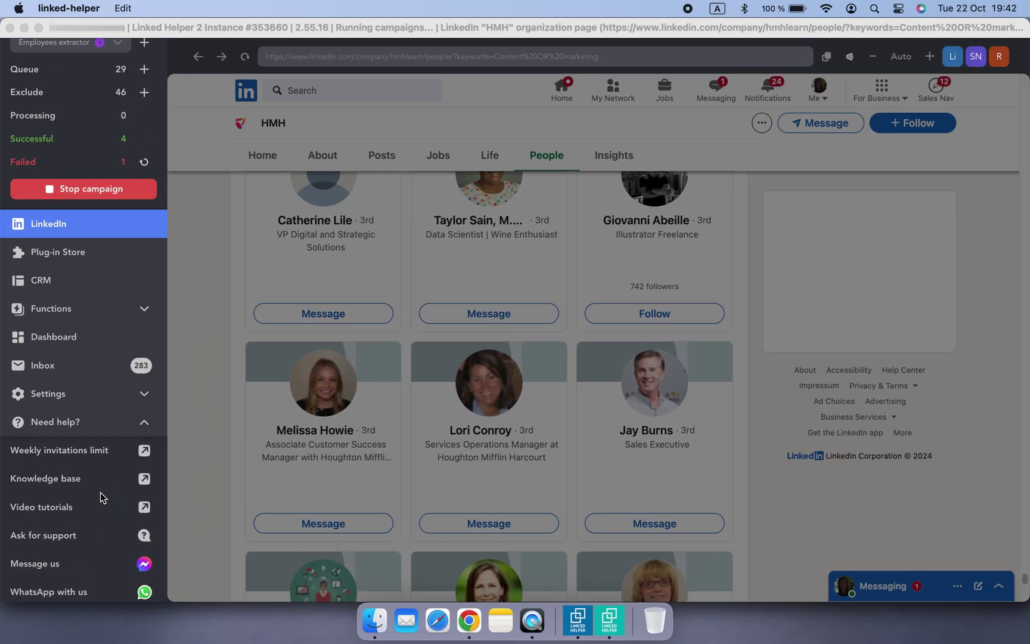
Step: Review the analysis of why the Employees extractor is sleeping, then dismiss it
scroll(99, 492, "up", 4)
scroll(100, 497, "up", 3)
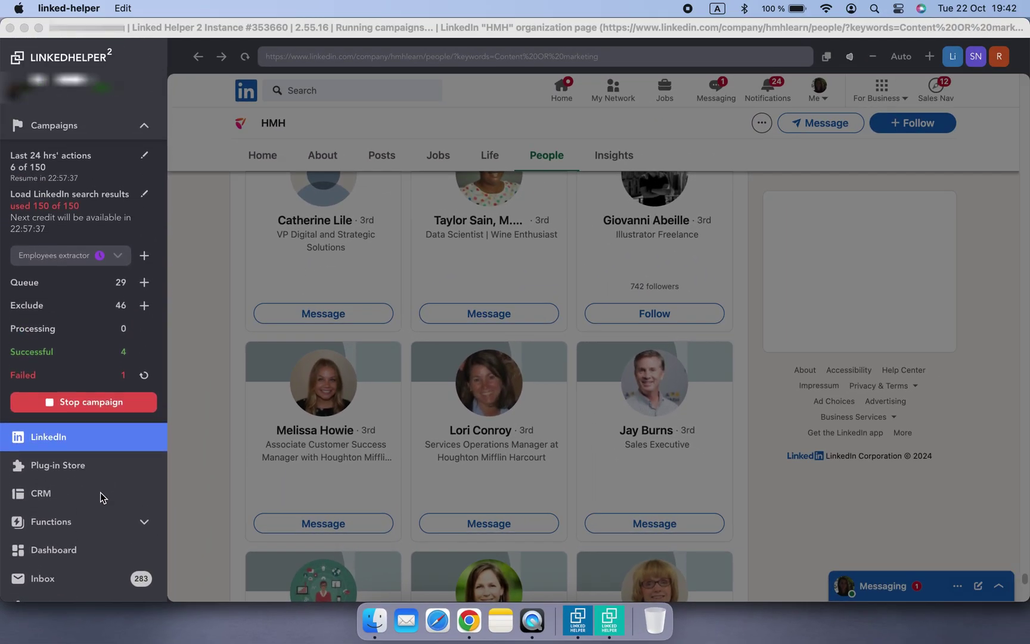
left_click(87, 136)
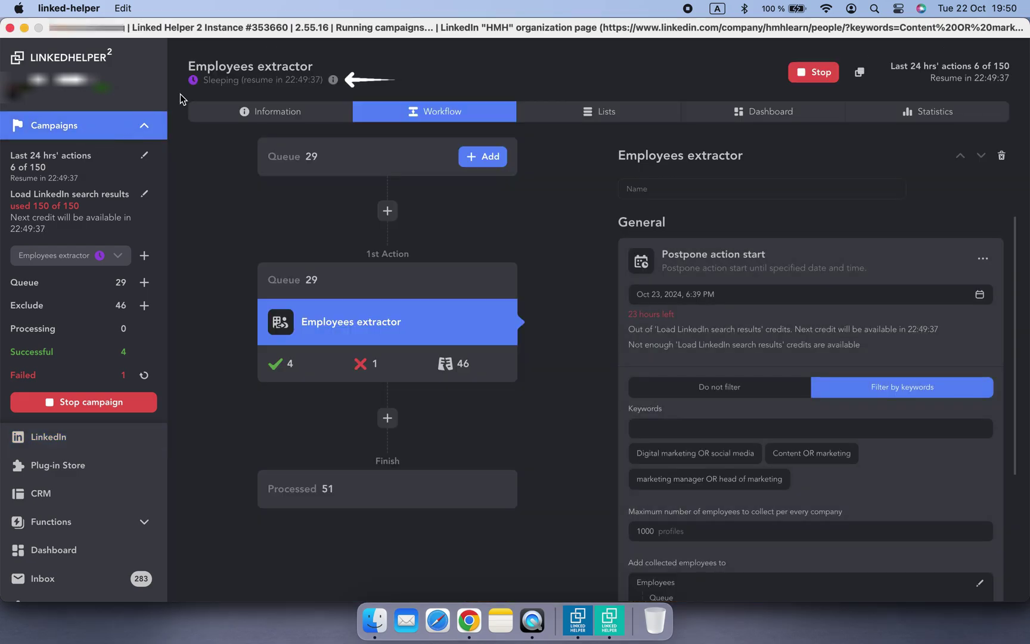
mouse_move(337, 88)
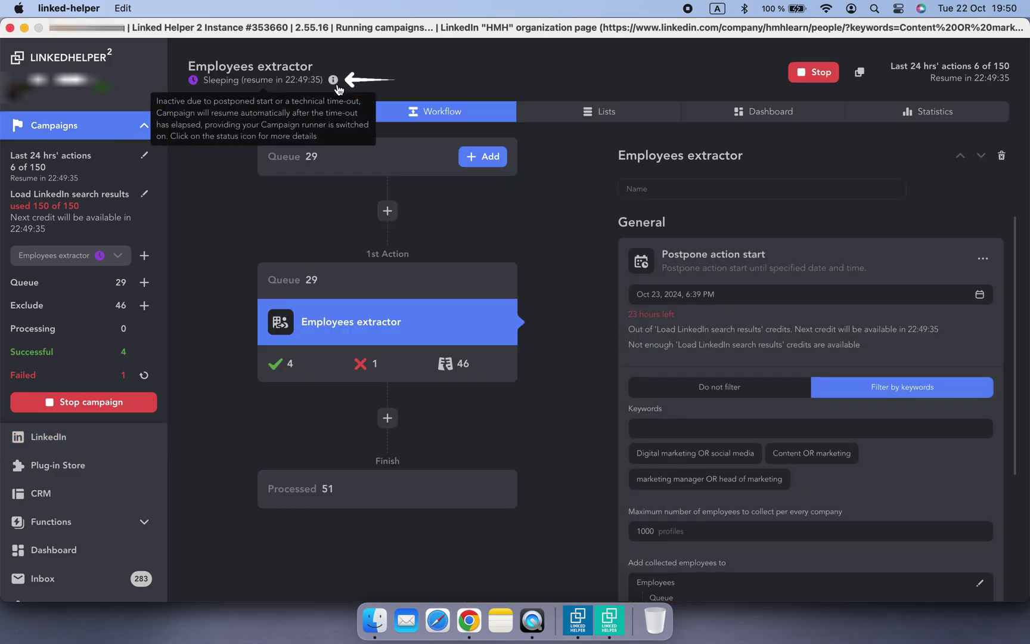
left_click(334, 81)
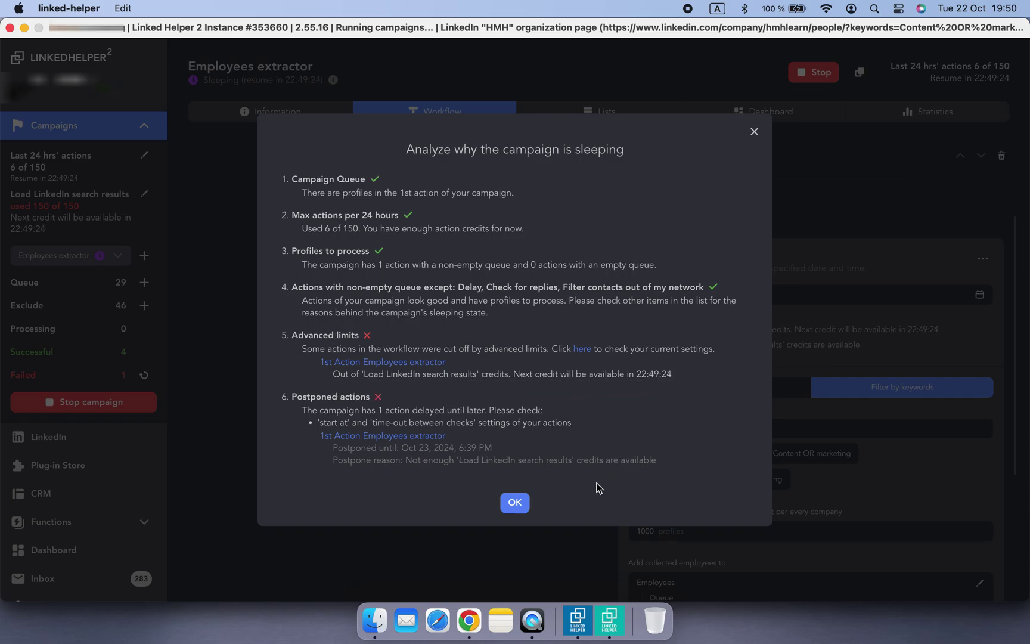
left_click(516, 501)
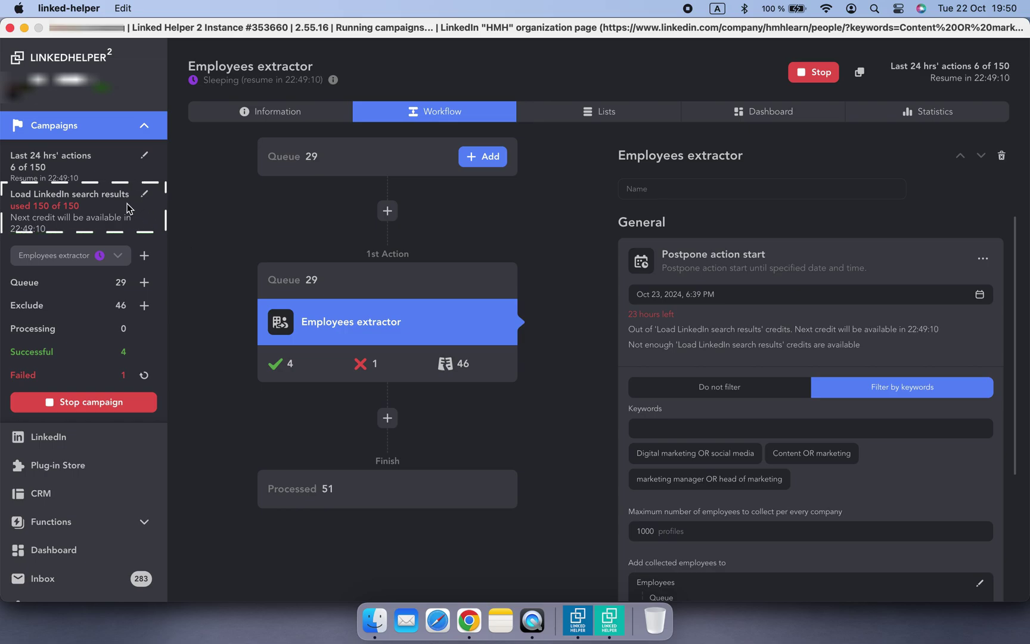
Step: Change the Load LinkedIn search results limit from 150 to 200, save, and return to Campaigns
left_click(143, 193)
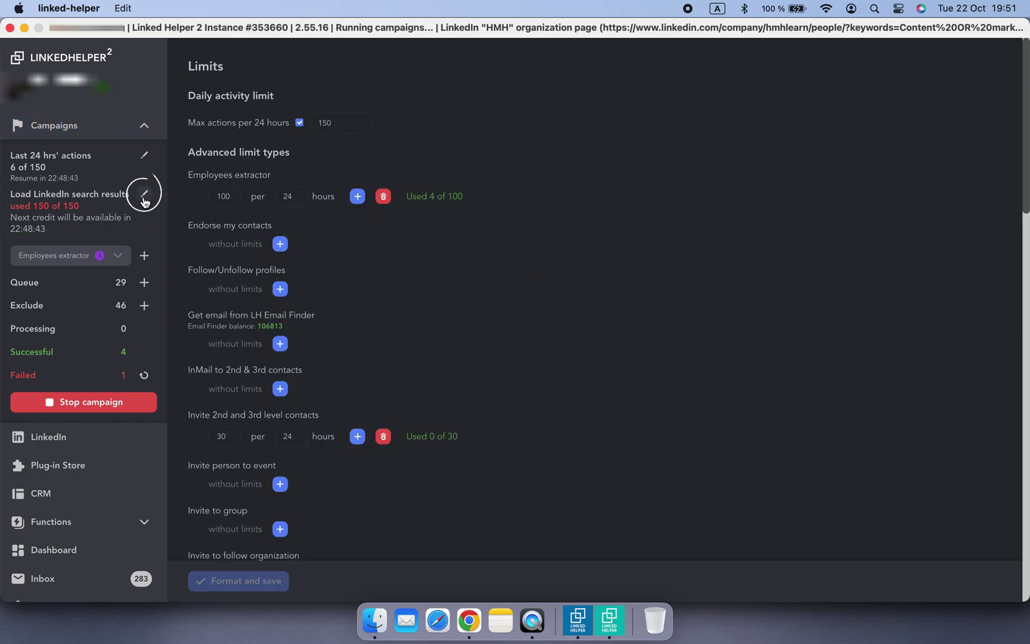
scroll(373, 295, "down", 5)
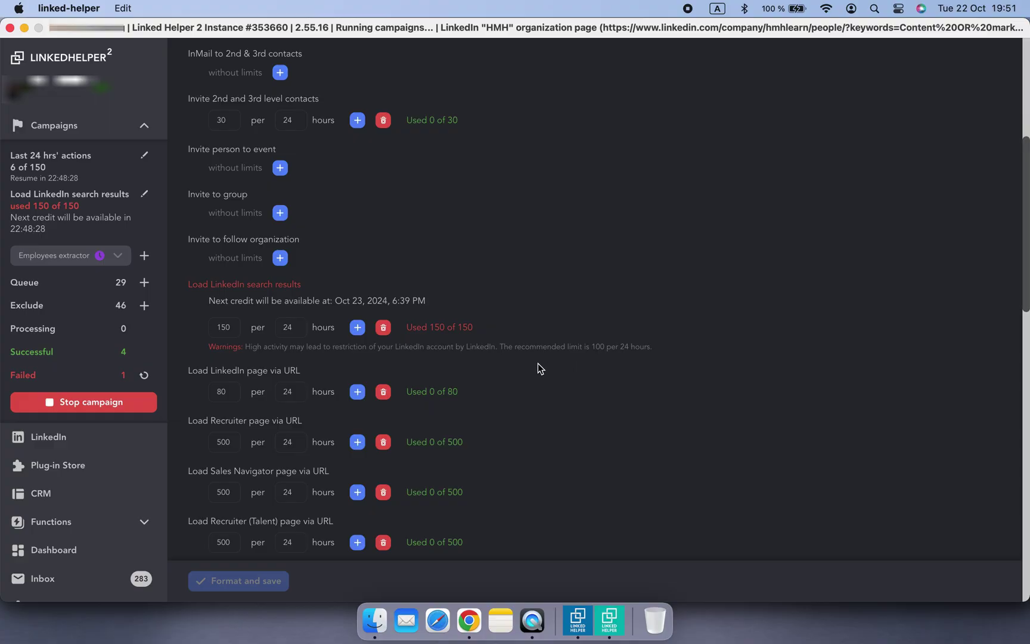
double_click(235, 328)
type("200")
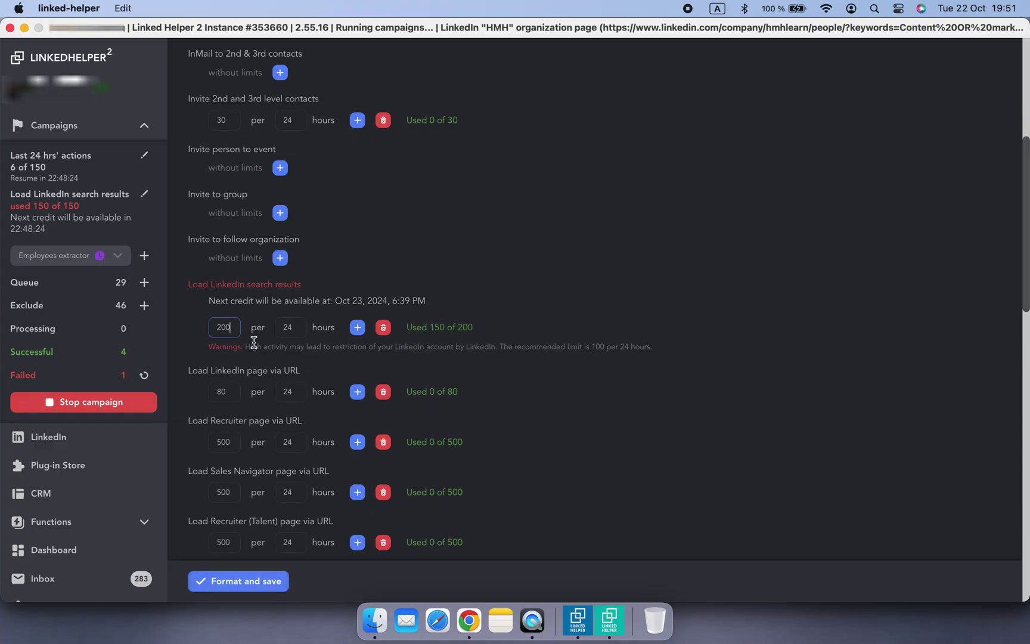
left_click(269, 590)
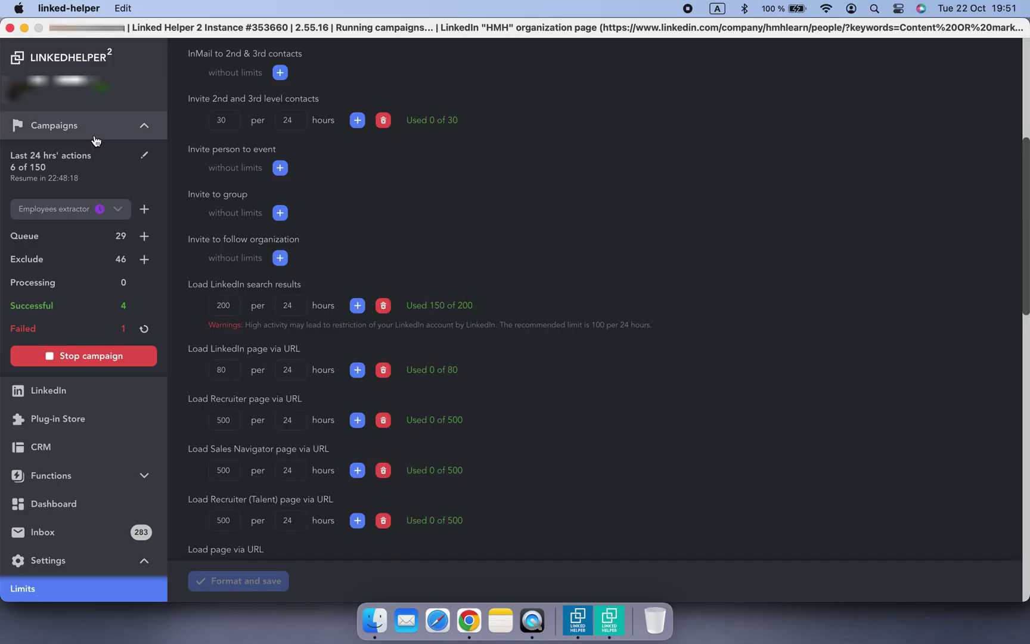
left_click(94, 132)
Step: Clear the campaign's postponed start date and look over the company search filters
left_click(630, 292)
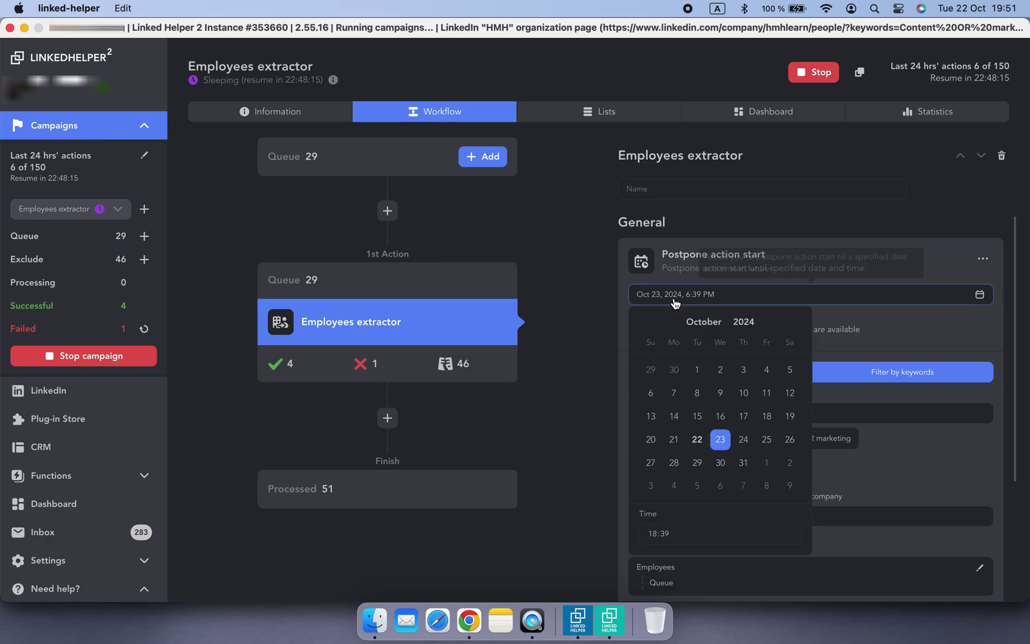
left_click(711, 442)
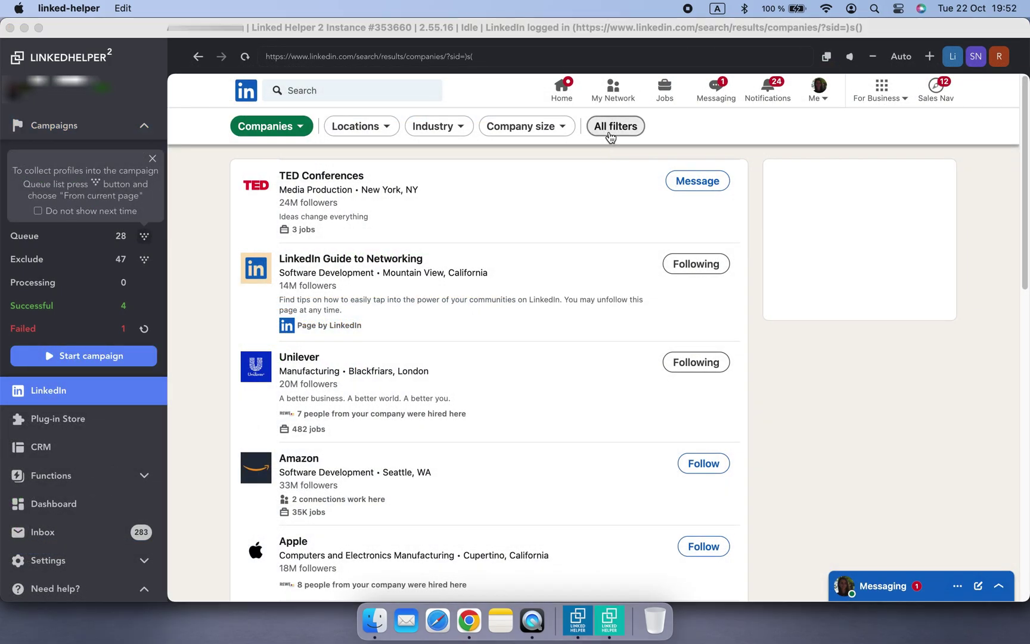
left_click(614, 126)
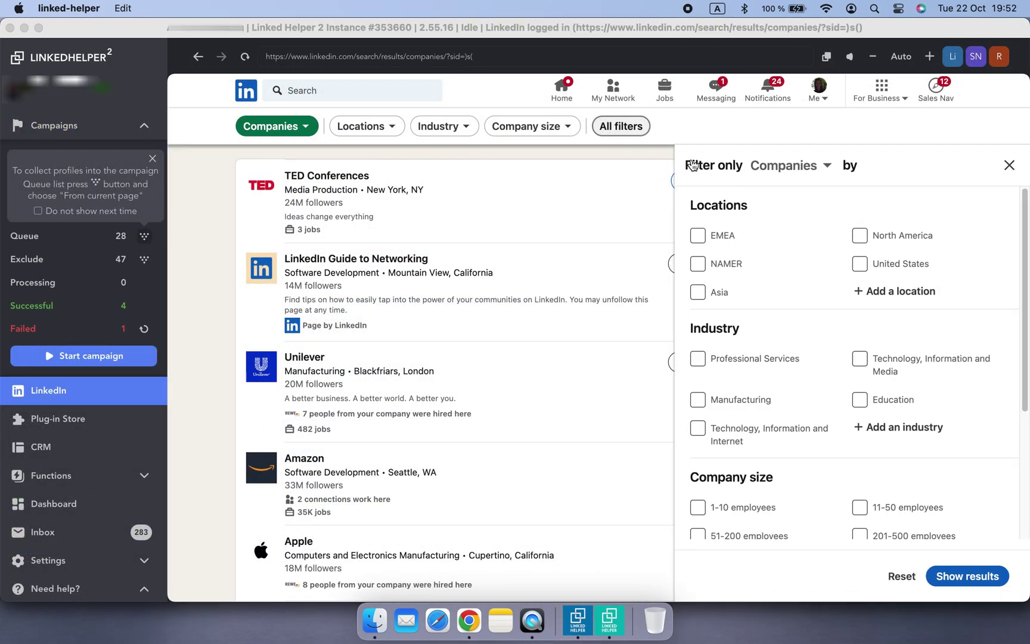
scroll(828, 321, "down", 3)
scroll(830, 327, "down", 2)
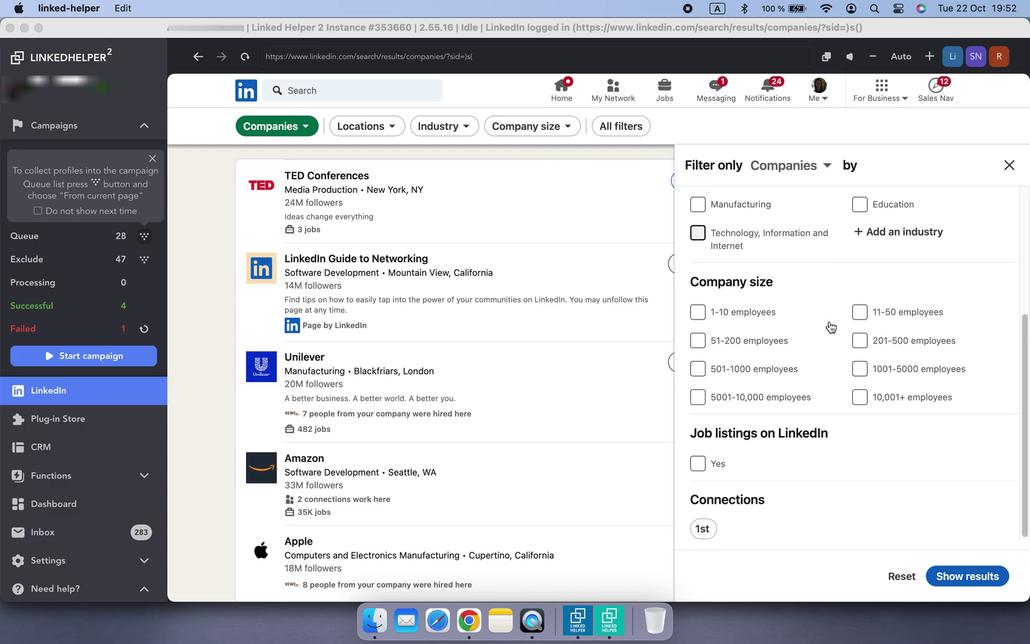
key("Escape")
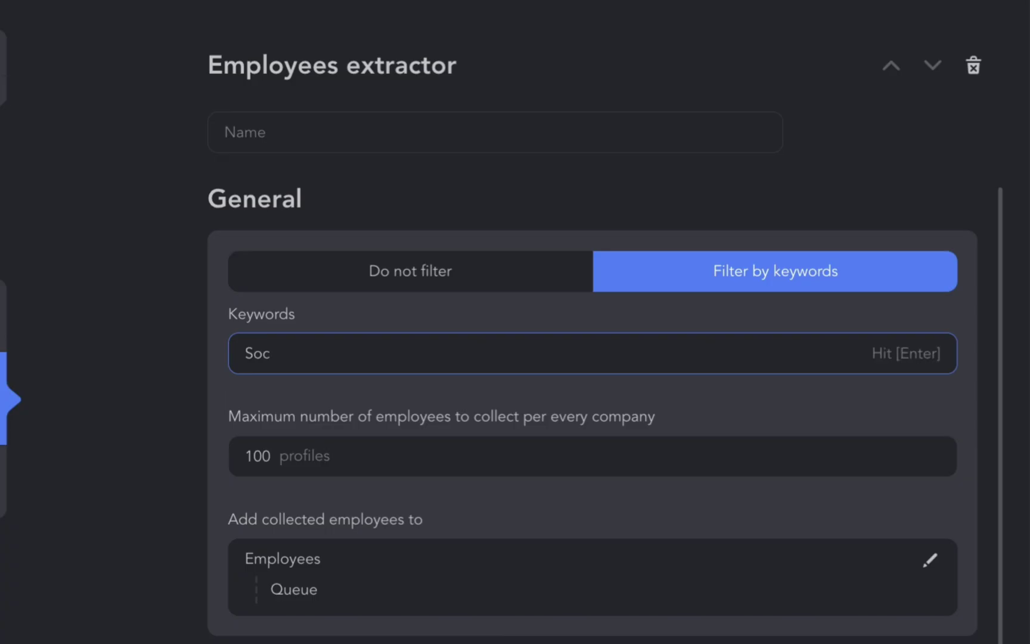
Step: Add the keywords 'Social media AND digital marketing' and 'Marketing NOT manager'
type("ial media AND")
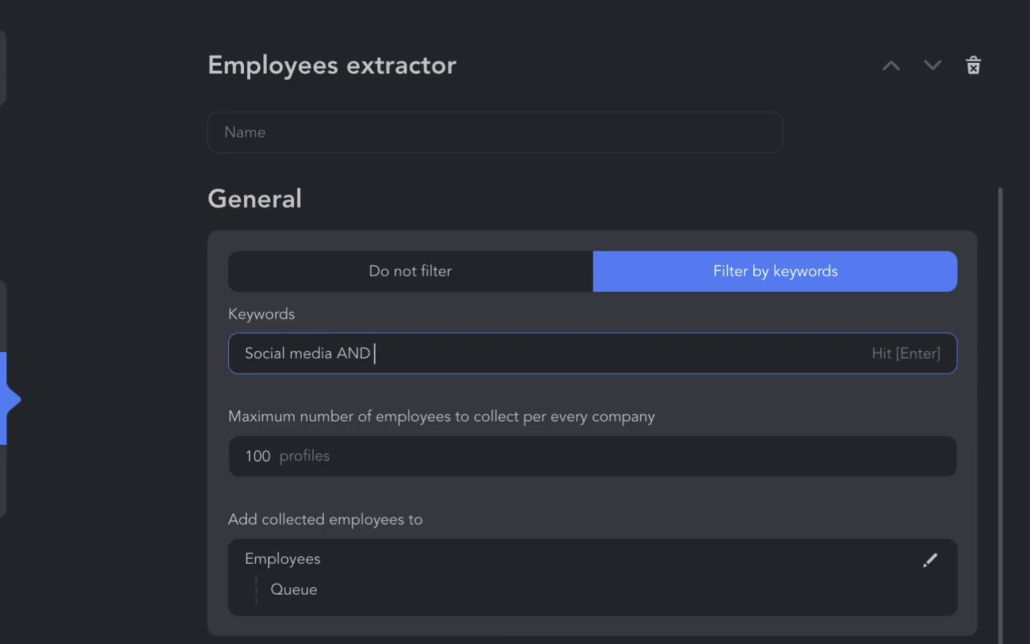
type(" digital marketing")
key("Return")
type("Marketing")
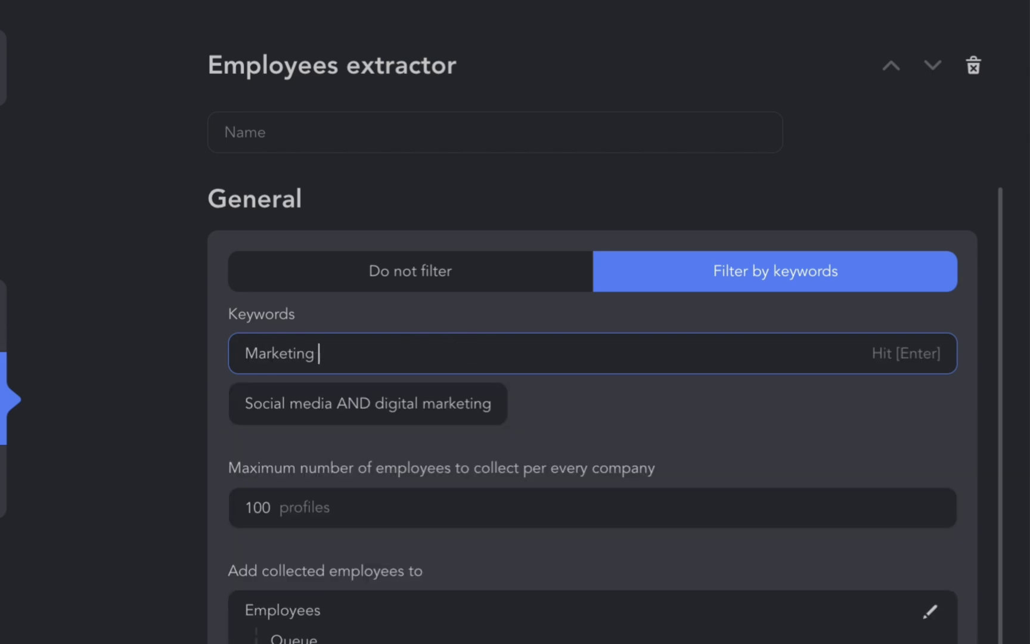
type(" NOT manager")
key("Return")
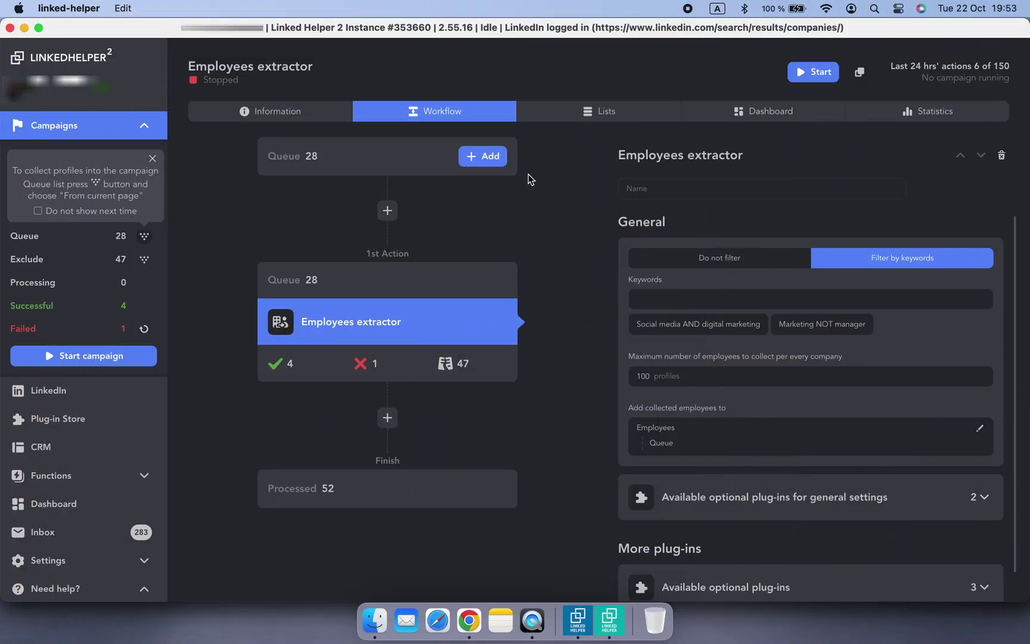
Step: Start collecting companies from a Sales Navigator accounts search filtered to over 10% headcount growth
left_click(484, 155)
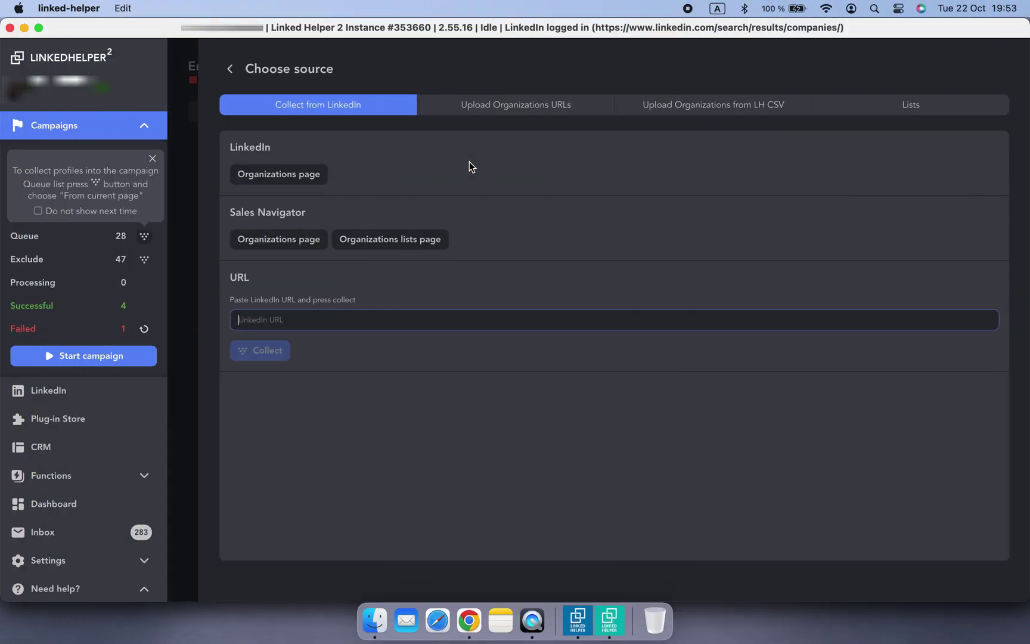
left_click(276, 244)
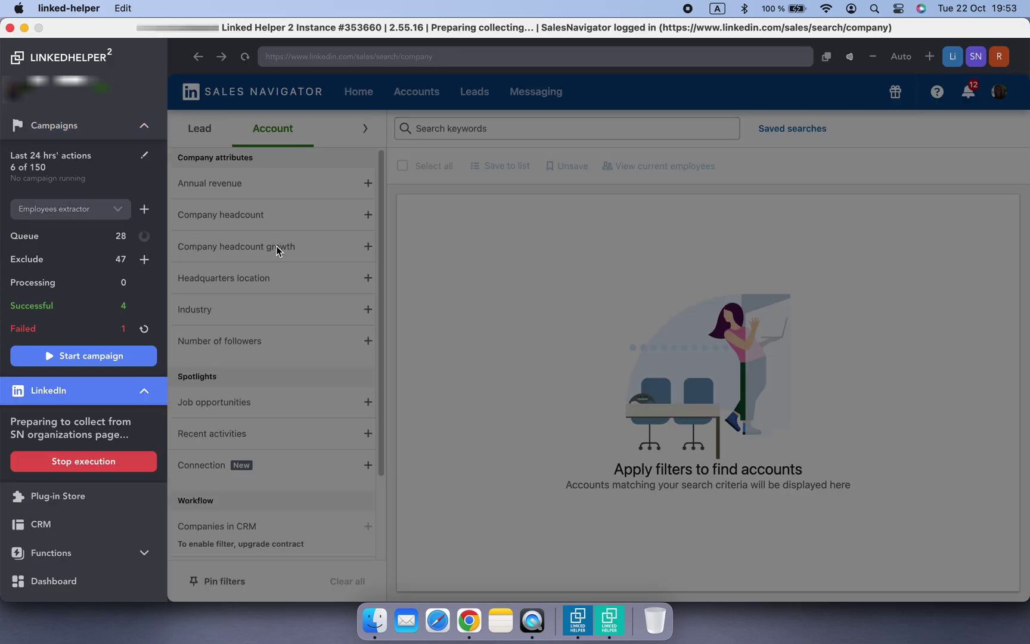
scroll(299, 319, "down", 4)
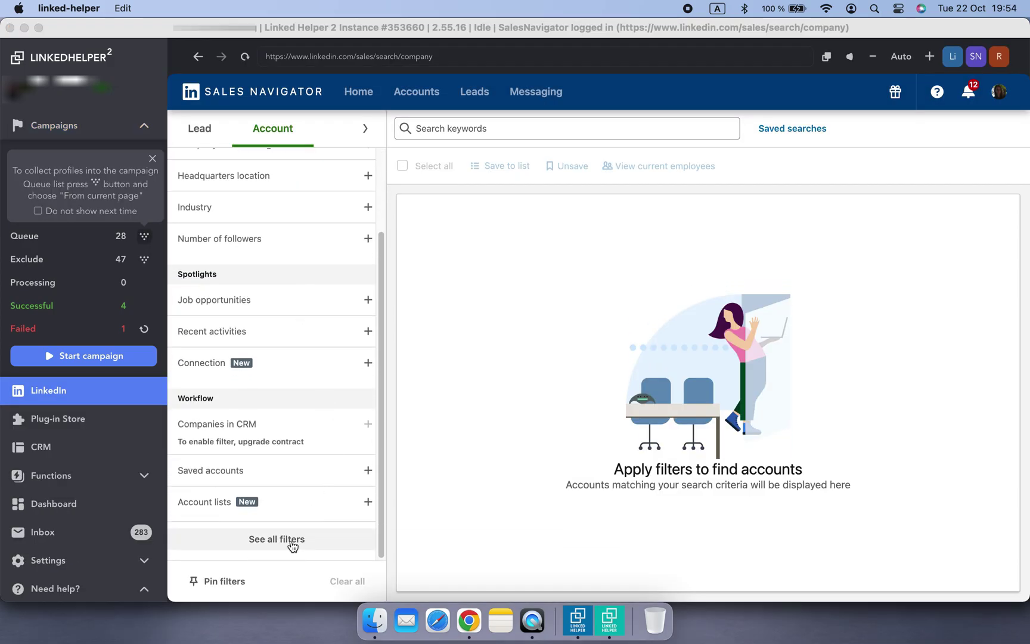
left_click(292, 539)
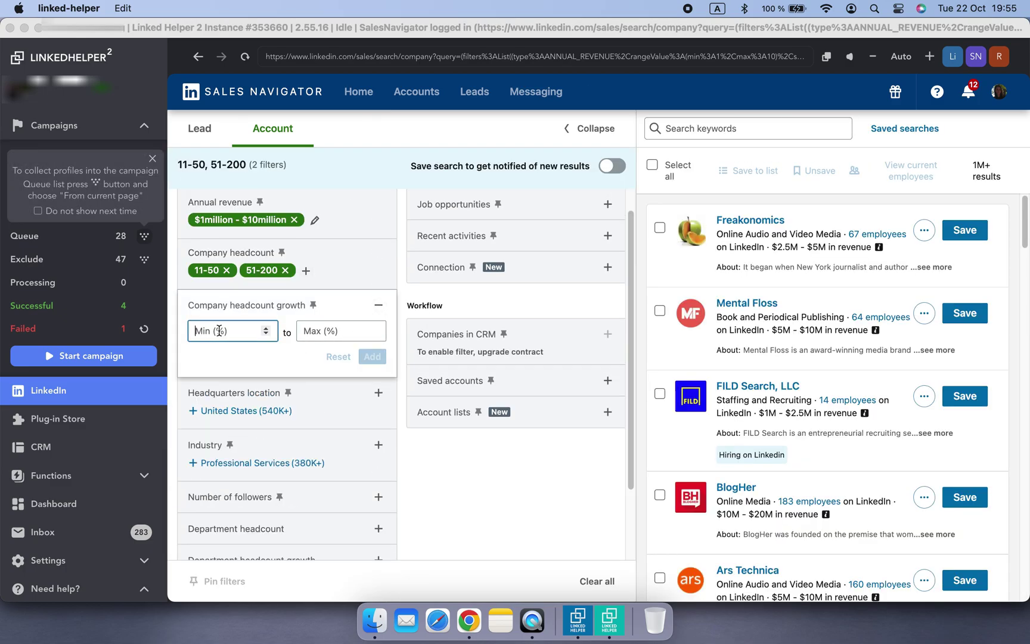
type("10")
left_click(369, 356)
Step: Add headquarters location and Marketing department headcount up to 50, then stop collecting
scroll(368, 337, "down", 1)
left_click(376, 305)
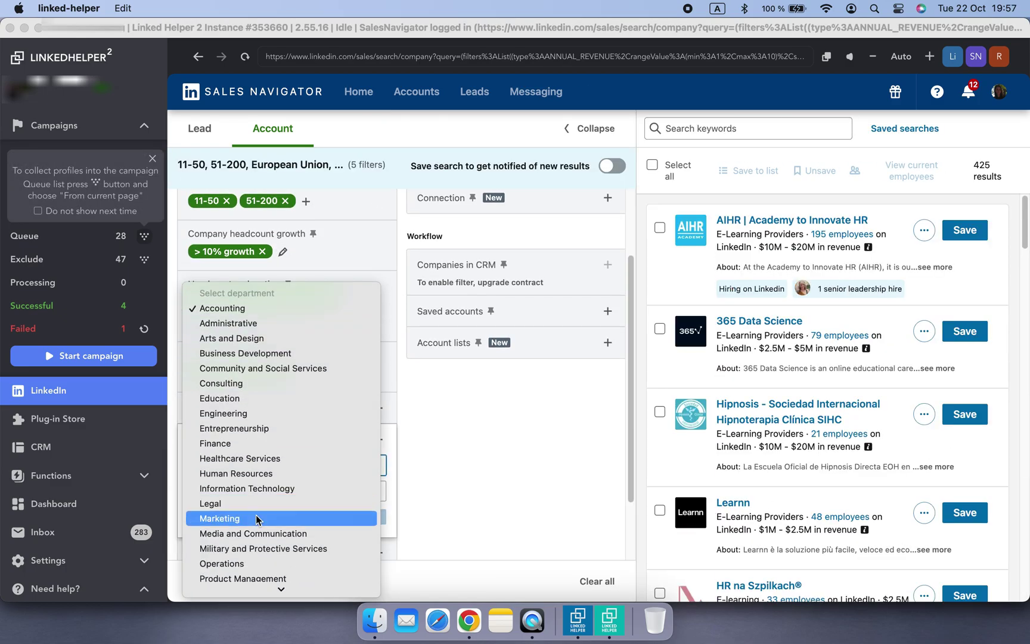
left_click(260, 518)
left_click(333, 425)
type("50")
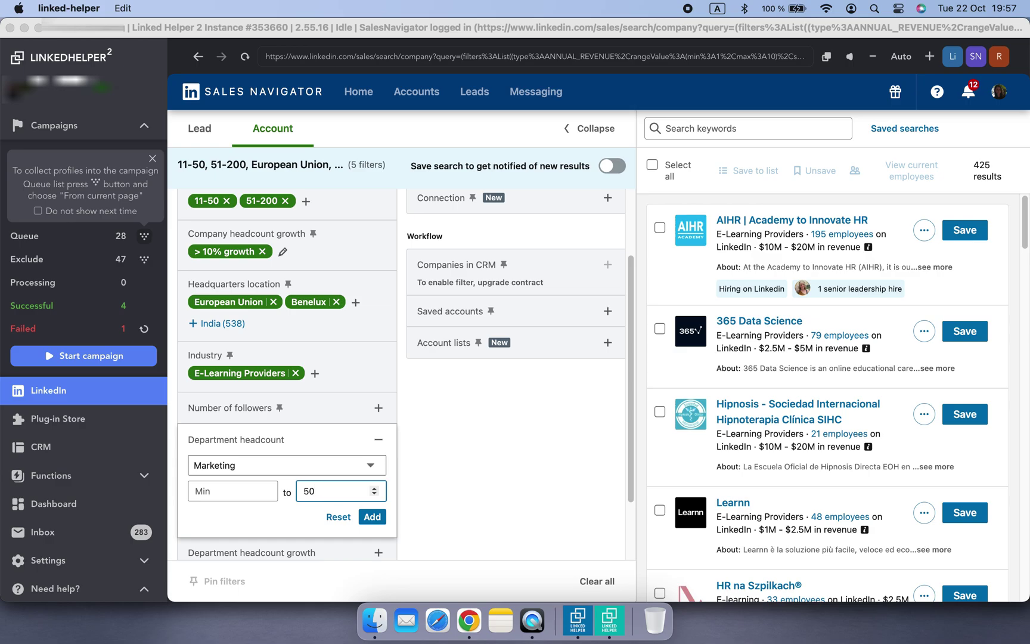
left_click(372, 451)
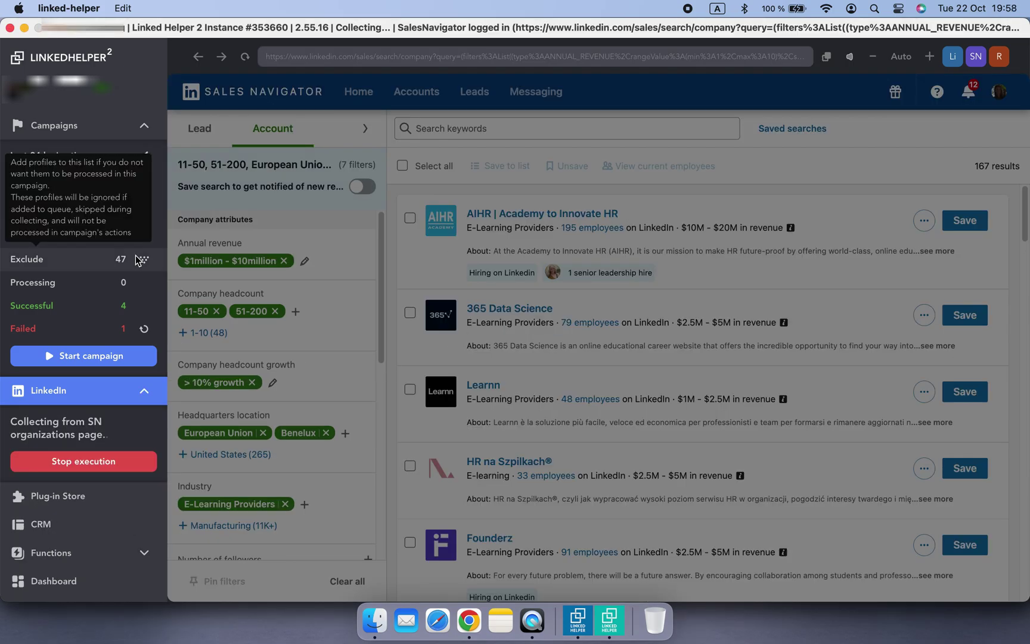
left_click(70, 528)
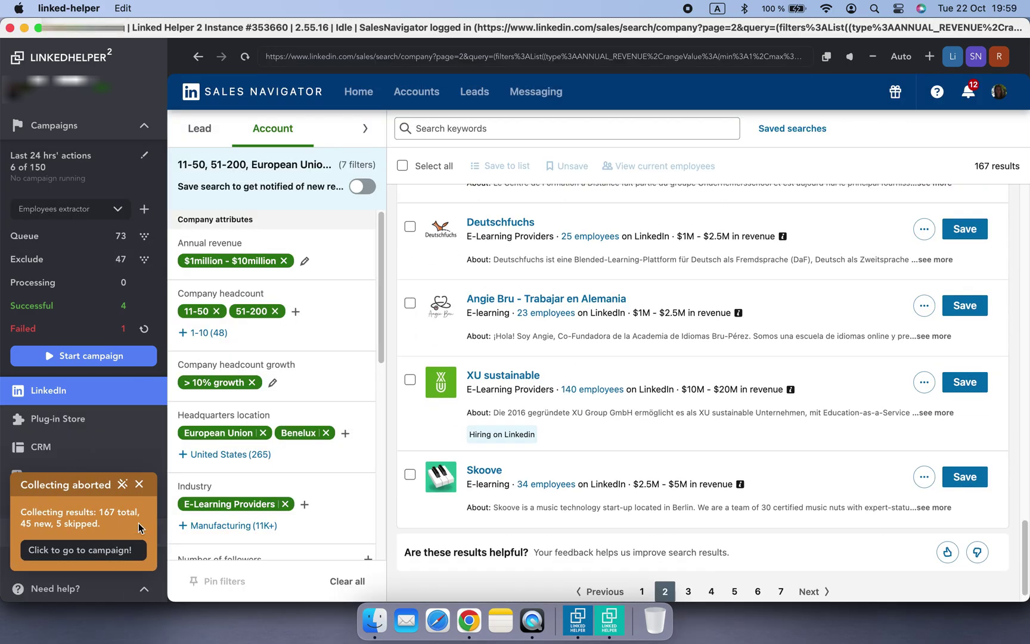
left_click(115, 134)
Step: Page through the queued list from page 8 to the last page to check the 1,250 profiles
left_click(277, 278)
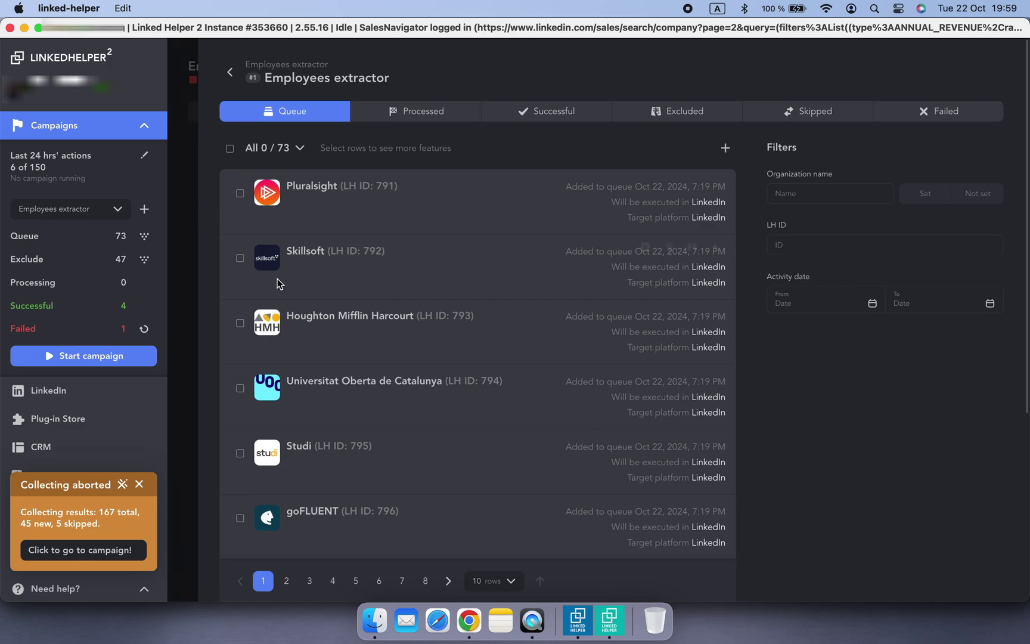
left_click(425, 580)
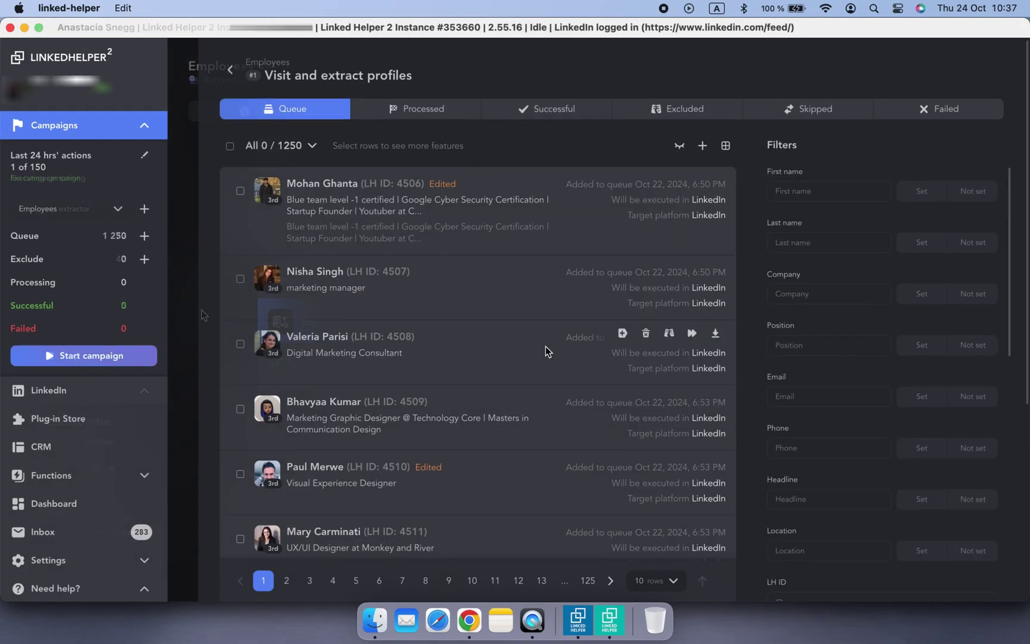
scroll(546, 345, "down", 3)
scroll(545, 351, "down", 2)
left_click(587, 561)
scroll(518, 510, "up", 1)
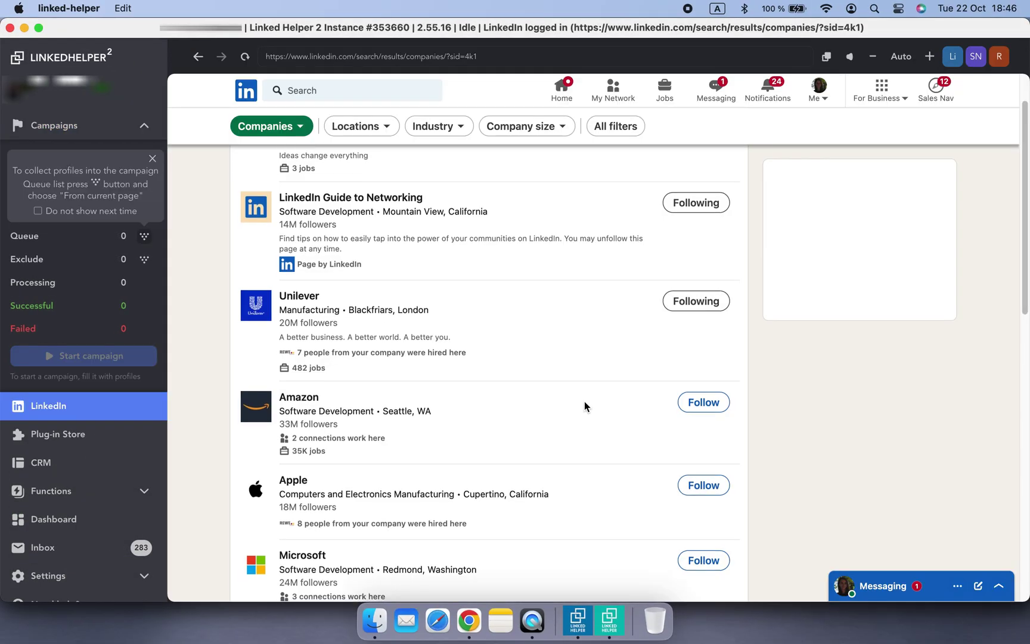
scroll(584, 402, "down", 8)
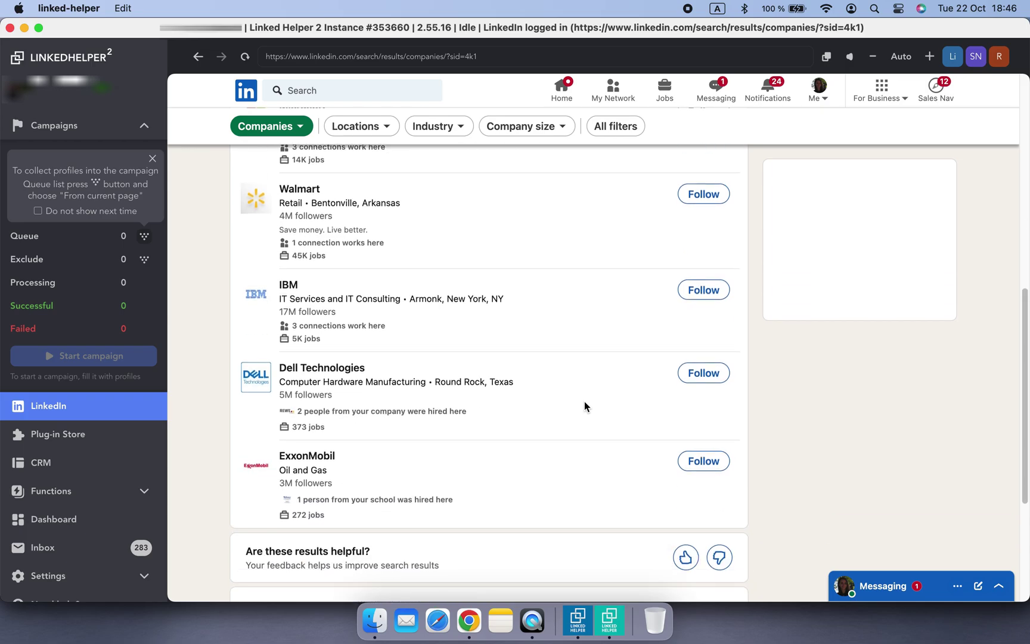